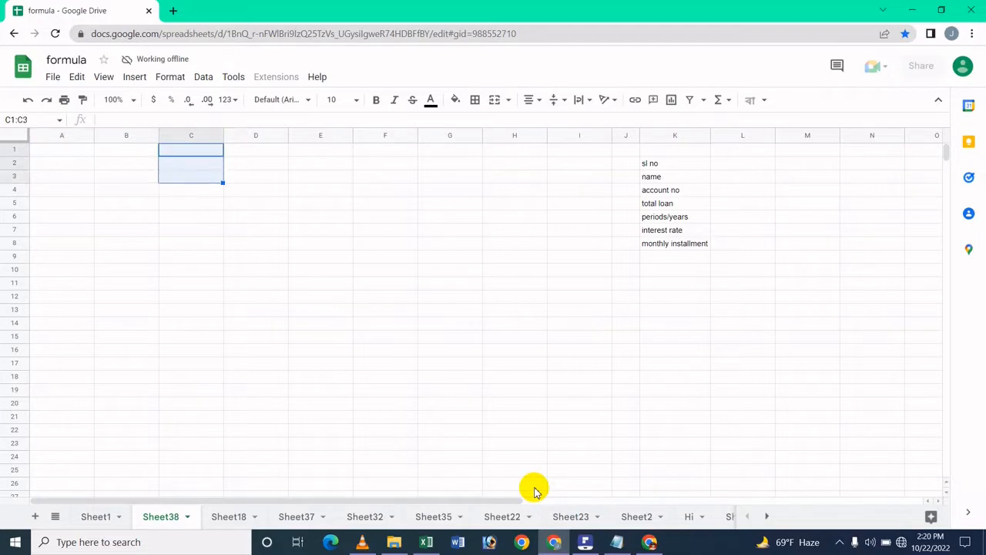
Extend the selection across to column I and merge cells C1:I3 into a single title cell
key(shift+Right)
key(shift+Right)
key(shift+Right)
key(shift+Right)
key(shift+Right)
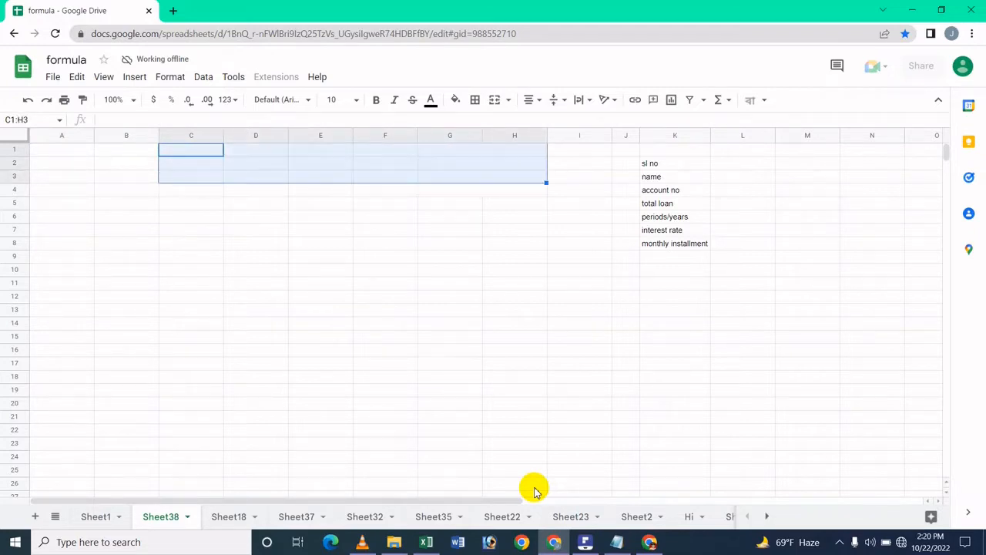
key(shift+Right)
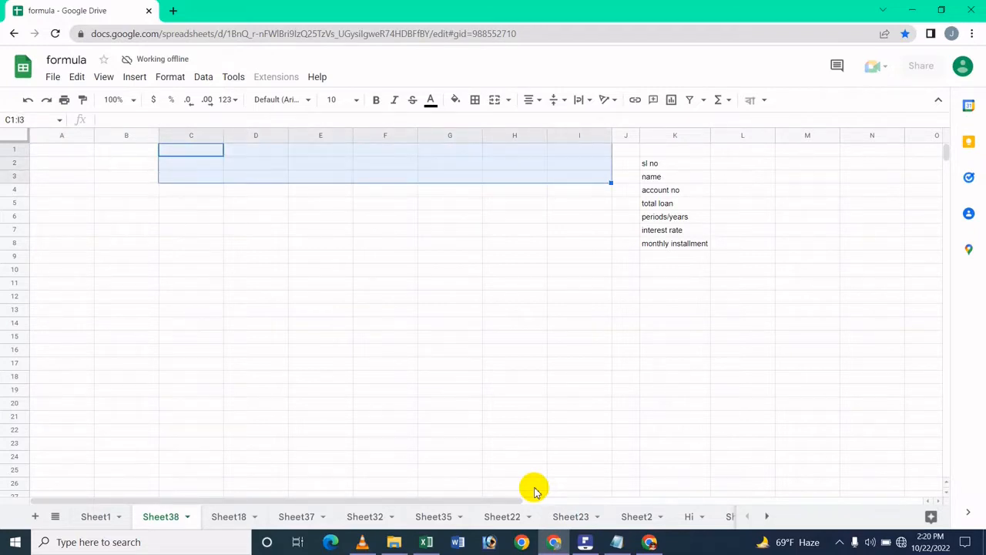
click(491, 102)
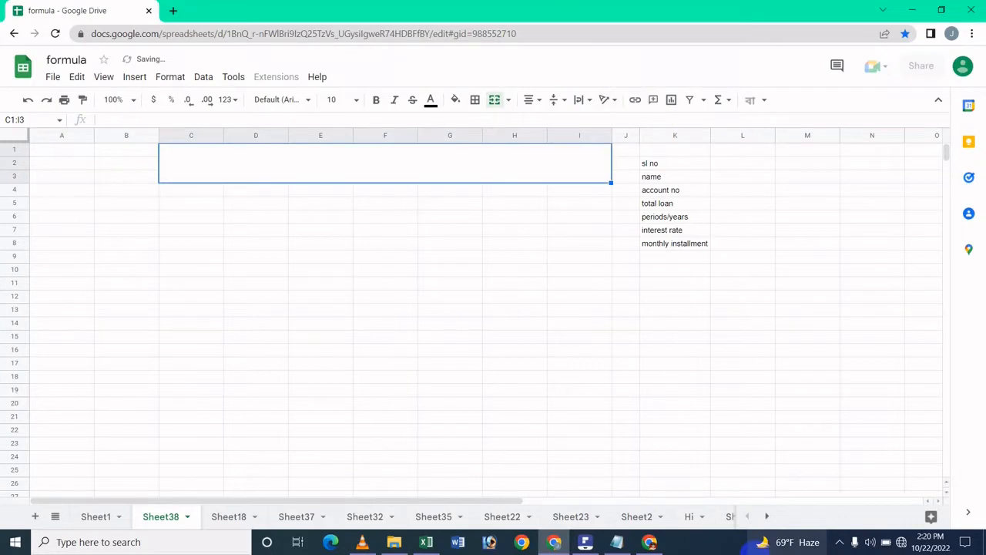
Enter the title "Bank Loan Sheet" in the merged cell C1:I3
text(Bam)
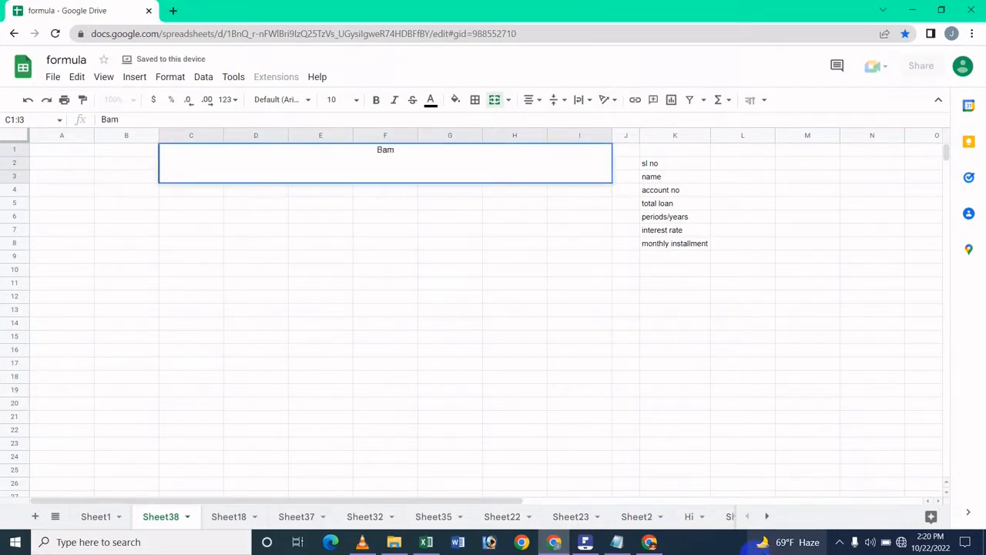
key(BackSpace)
text(n)
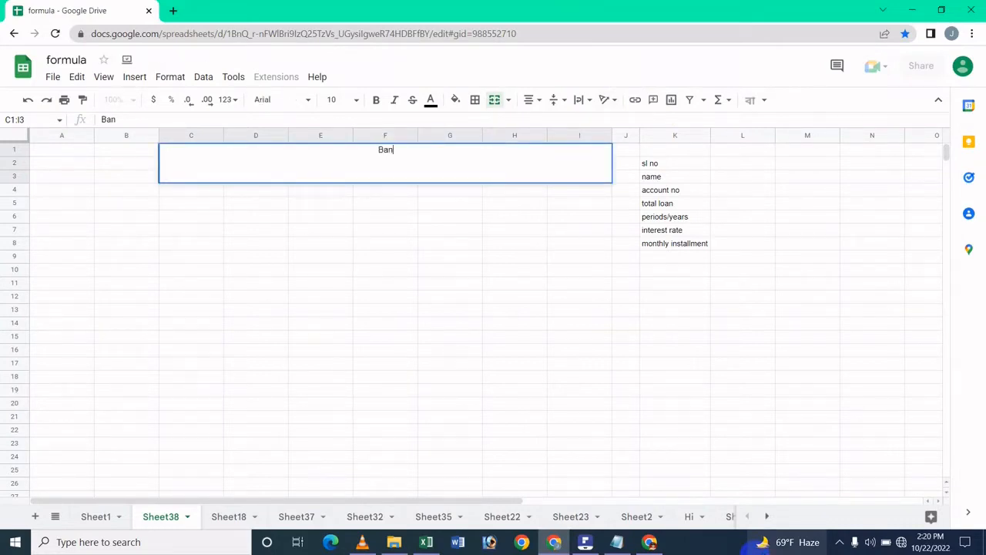
text(k Loan Sheet)
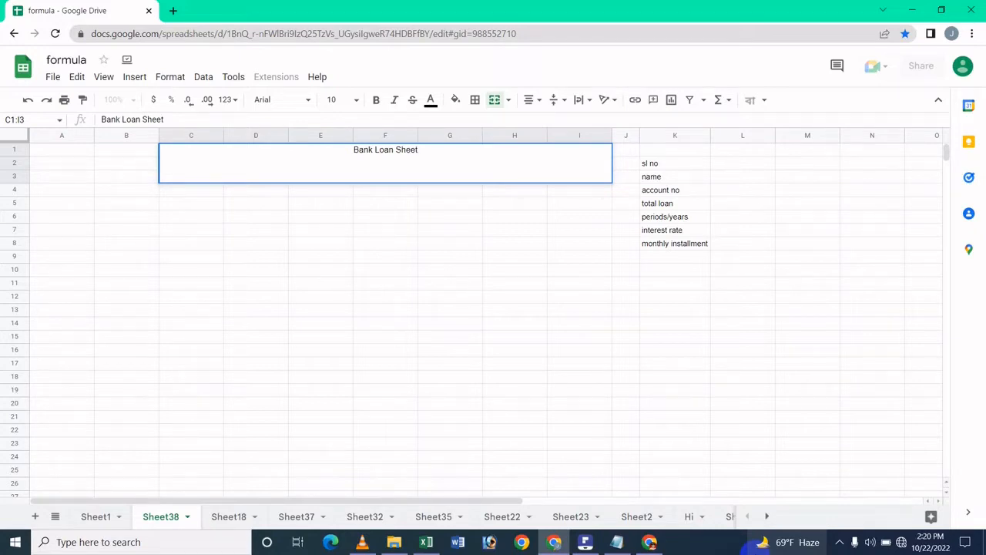
key(Return)
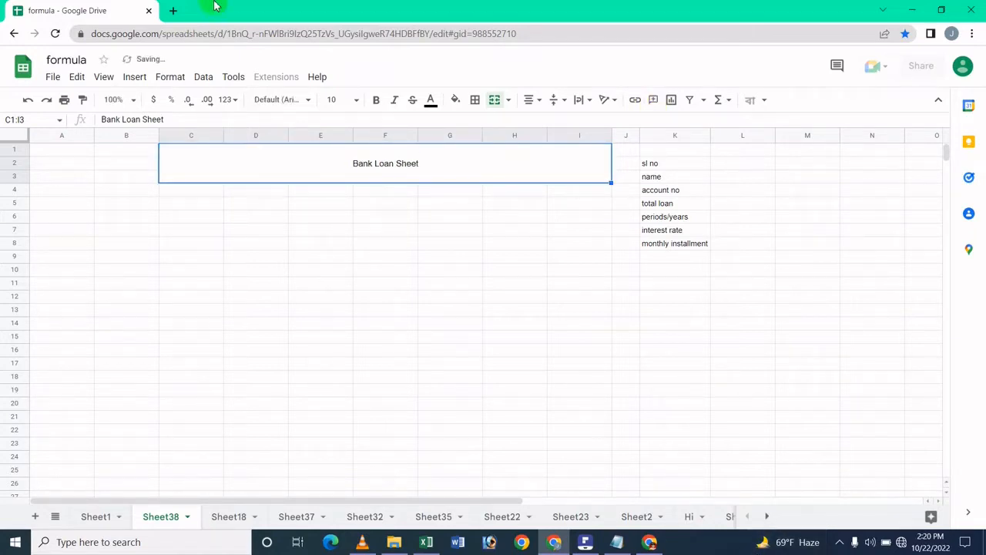
Format the sheet title as bold, size 36, in the Tiro Bangla font
click(376, 100)
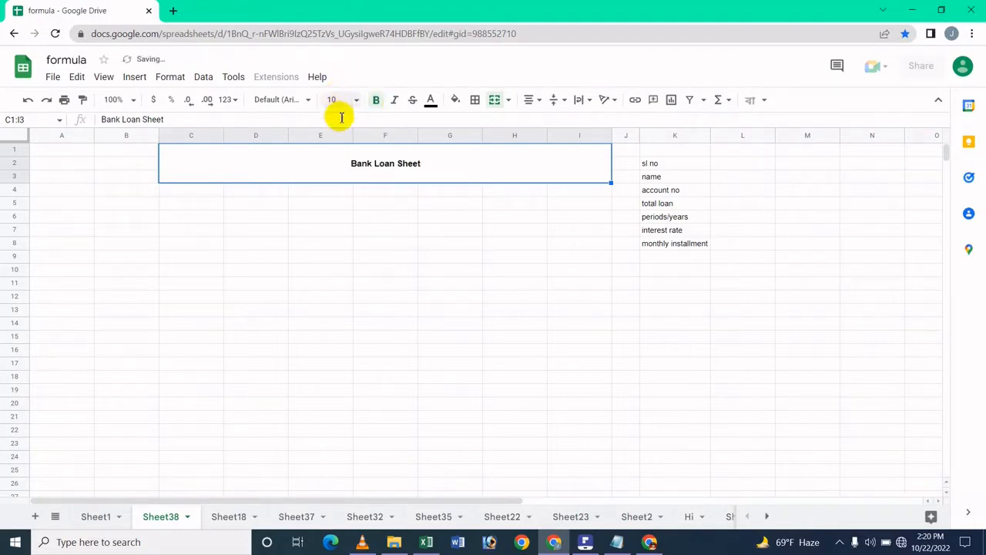
click(342, 101)
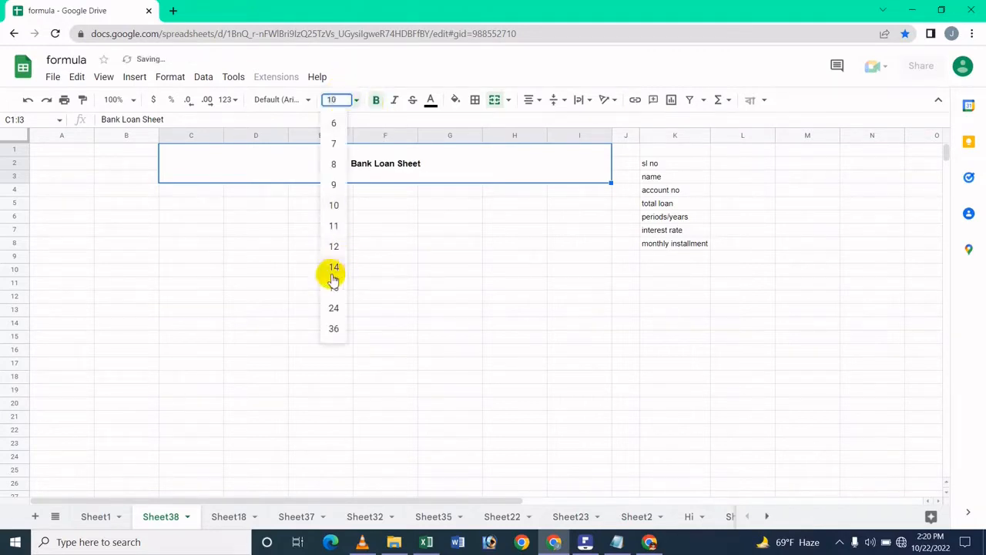
click(354, 330)
click(309, 99)
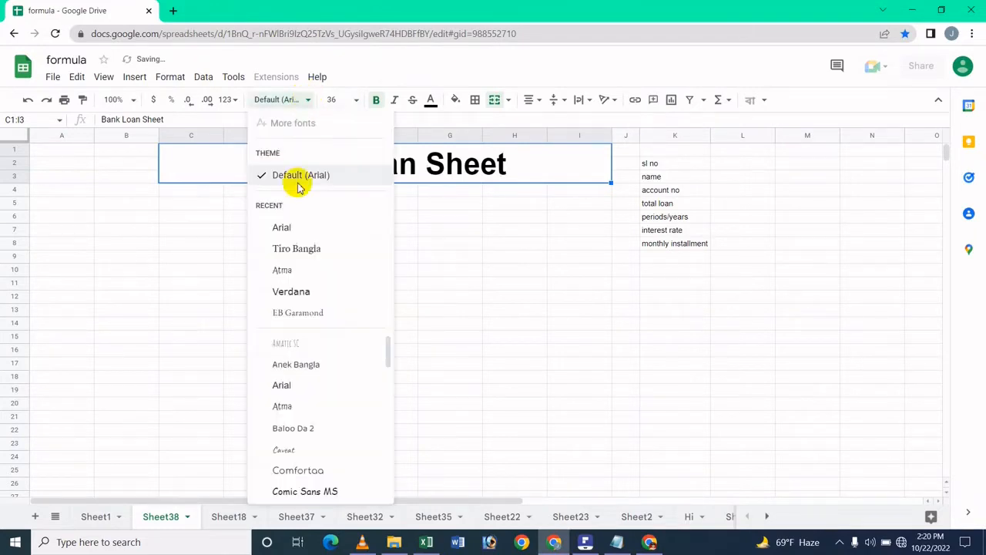
click(311, 251)
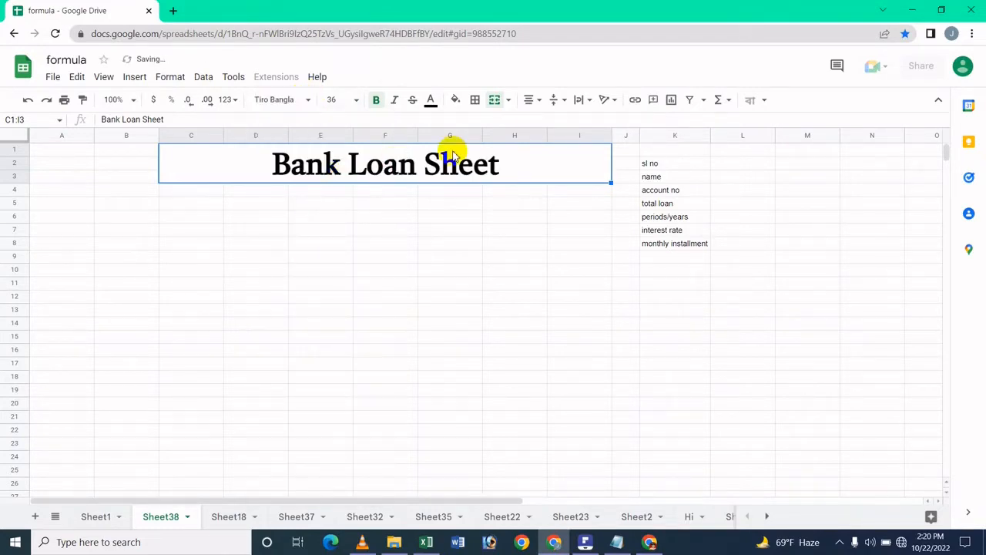
Colour the title text dark red and fill its merged cell with light purple
click(431, 99)
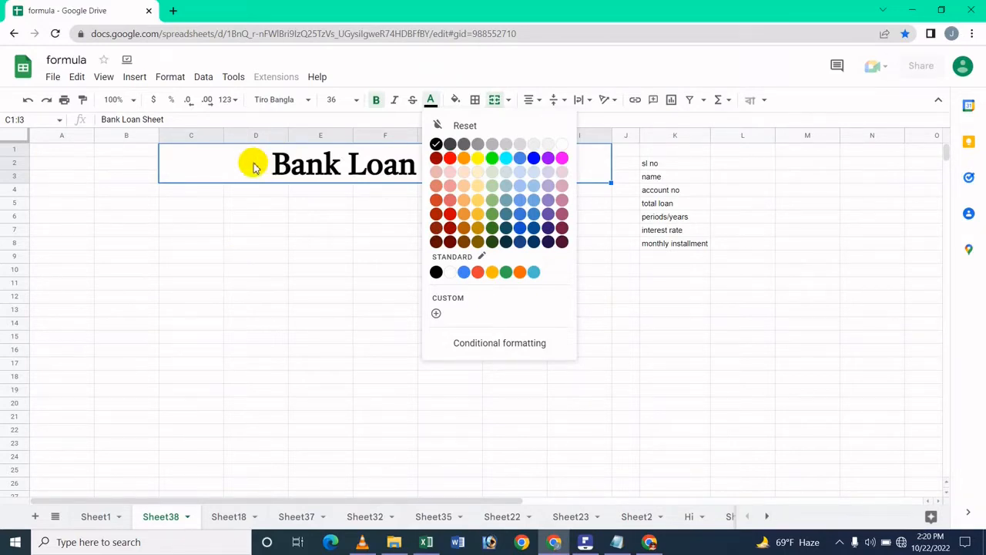
click(436, 160)
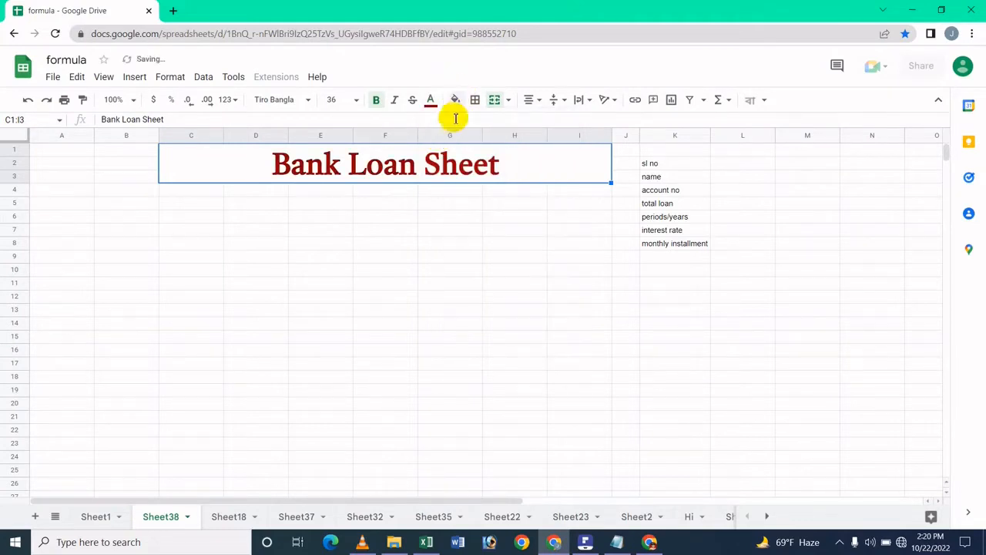
click(455, 100)
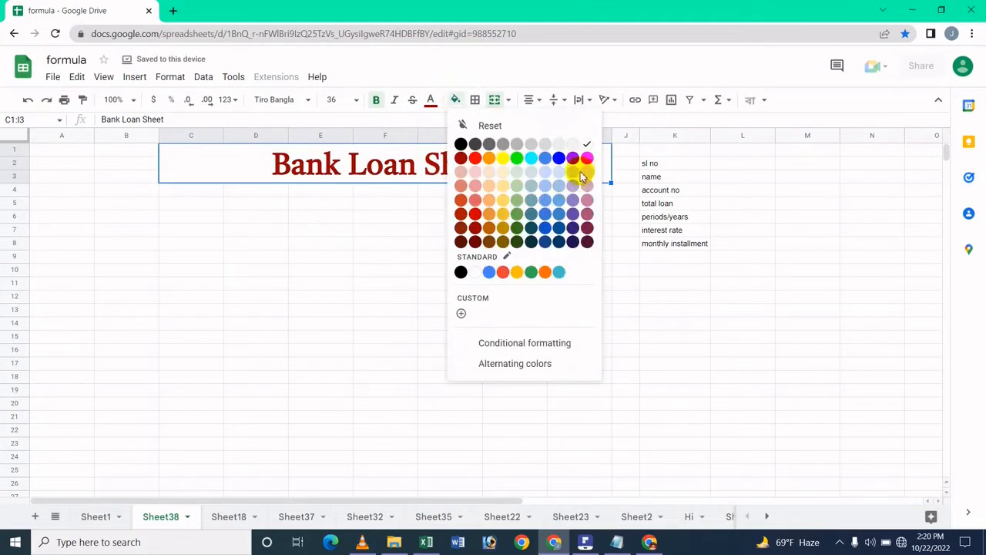
click(575, 173)
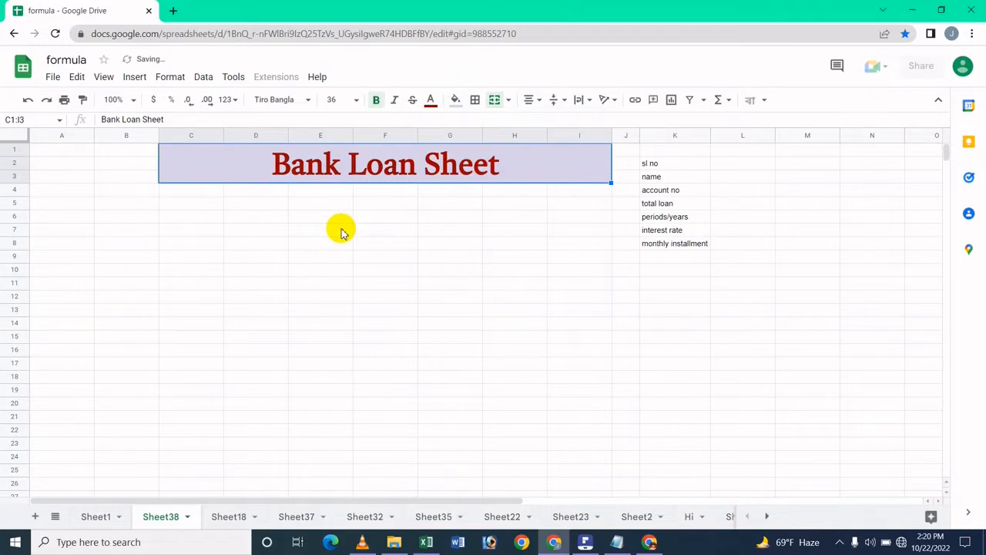
click(342, 231)
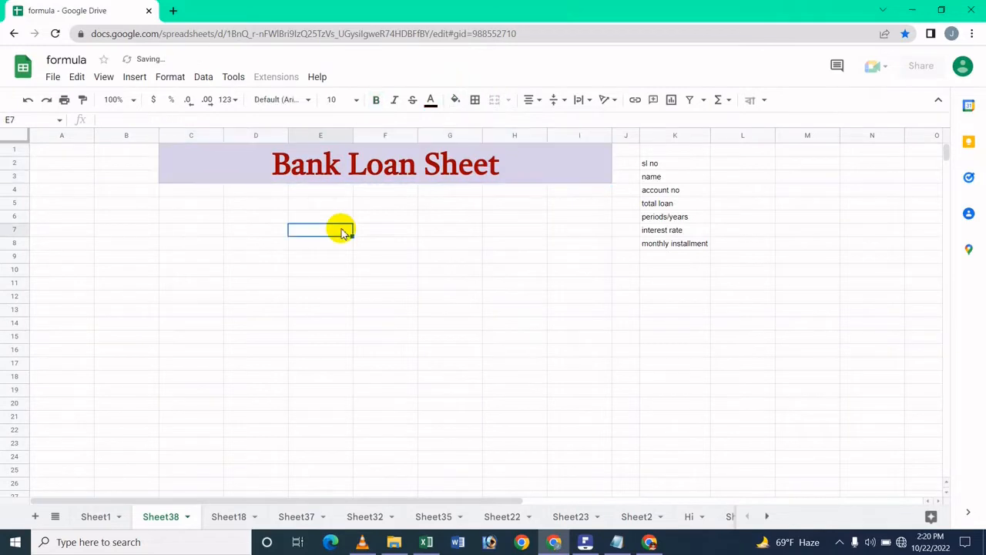
Enter the serial number column header "Si,No" in cell A5
click(163, 247)
key(Up)
key(Up)
key(Up)
key(Up)
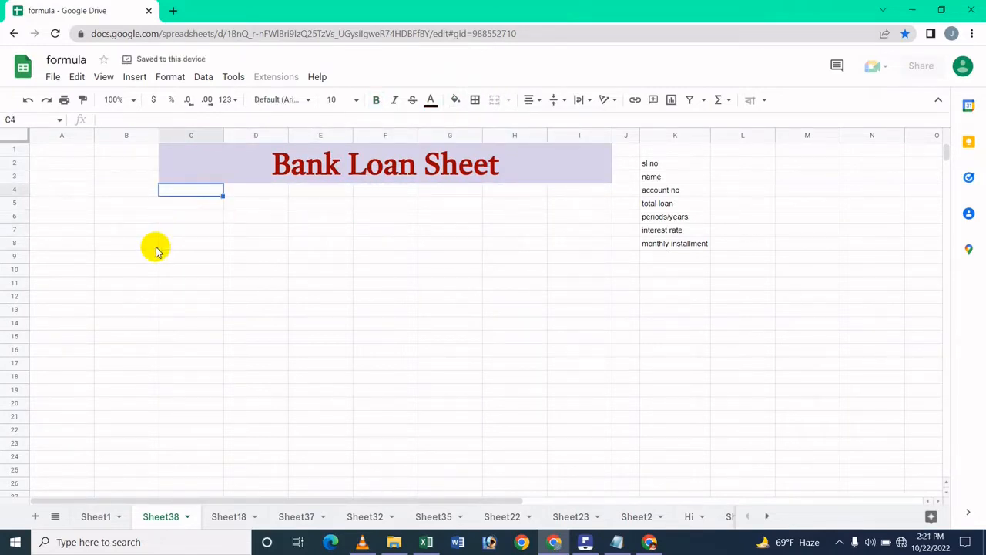
key(Left)
key(Left)
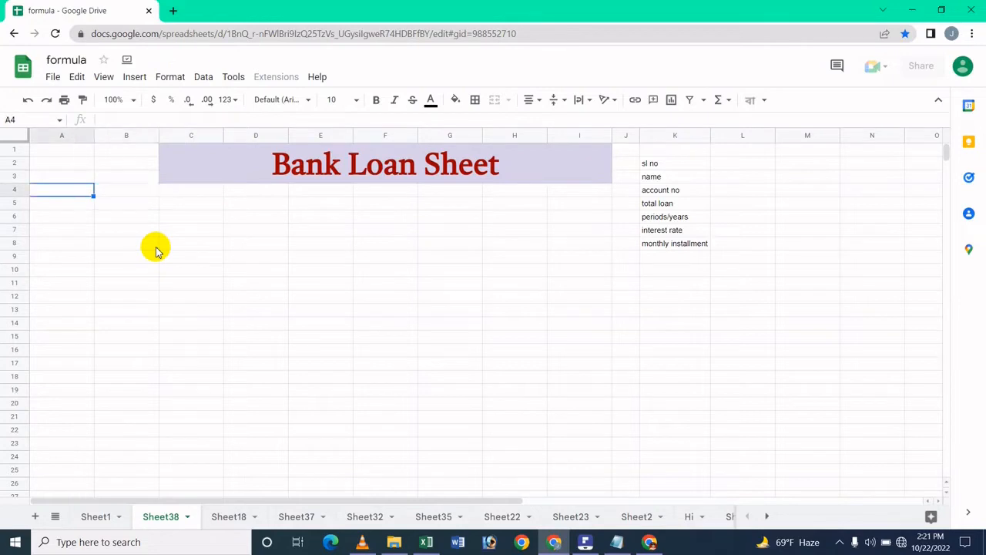
key(Down)
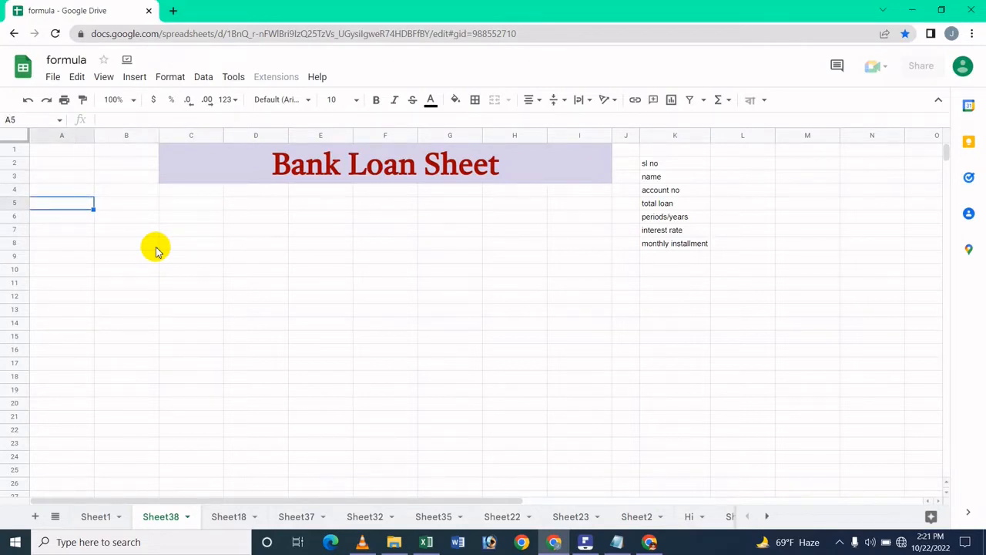
text(Sl.No)
key(Tab)
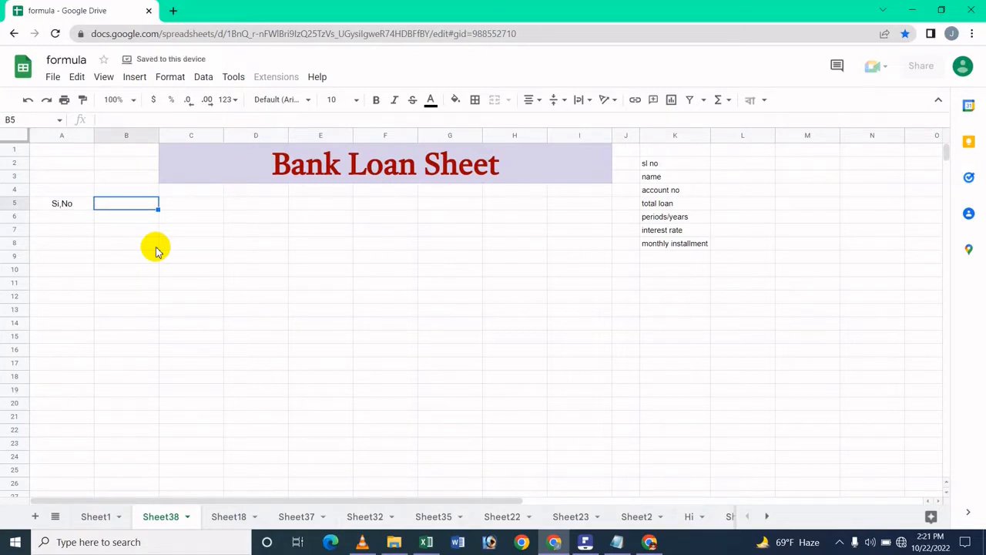
Enter the column header "Name" in cell B5
text(Namre)
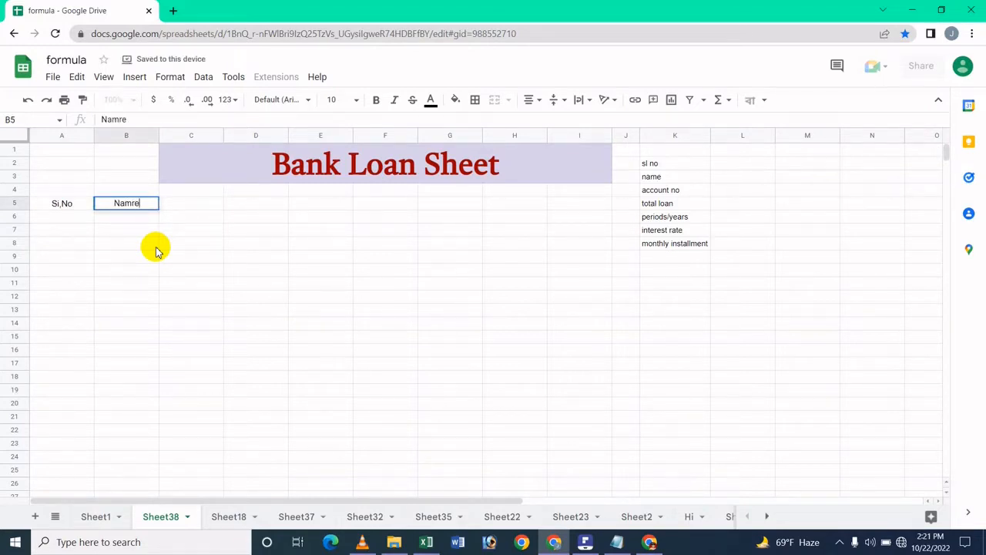
key(BackSpace)
key(BackSpace)
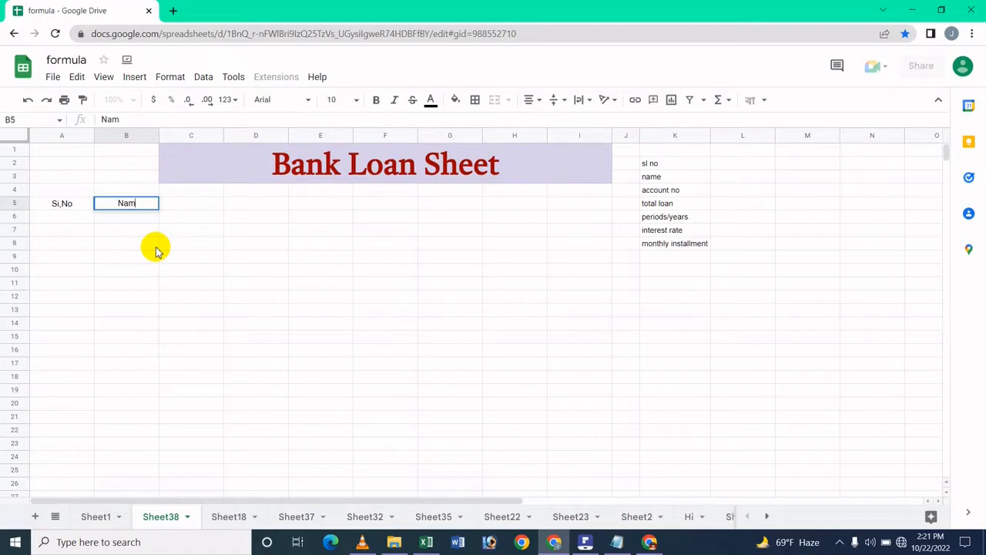
text(e)
key(Tab)
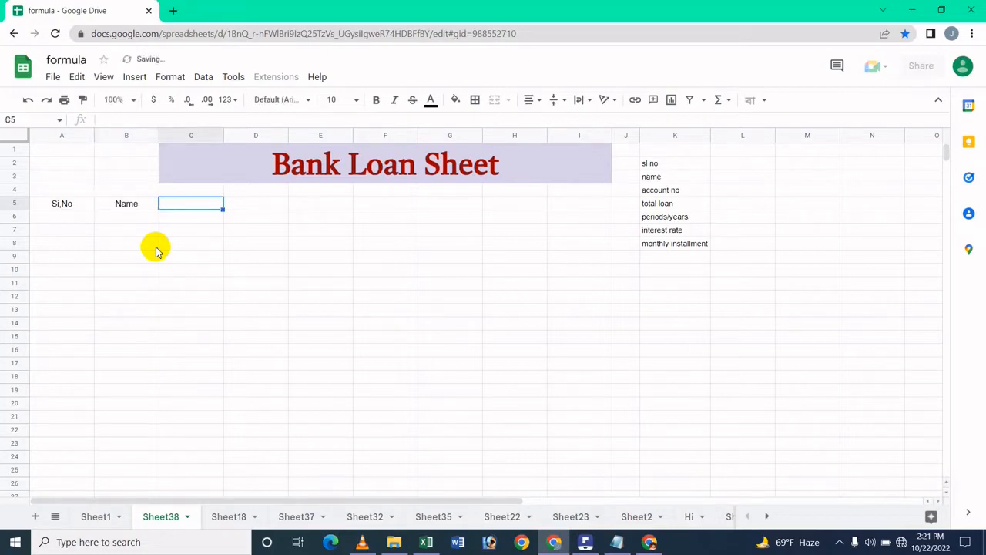
Enter the column header "Account No" in cell C5, with a capital first letter
text(acc)
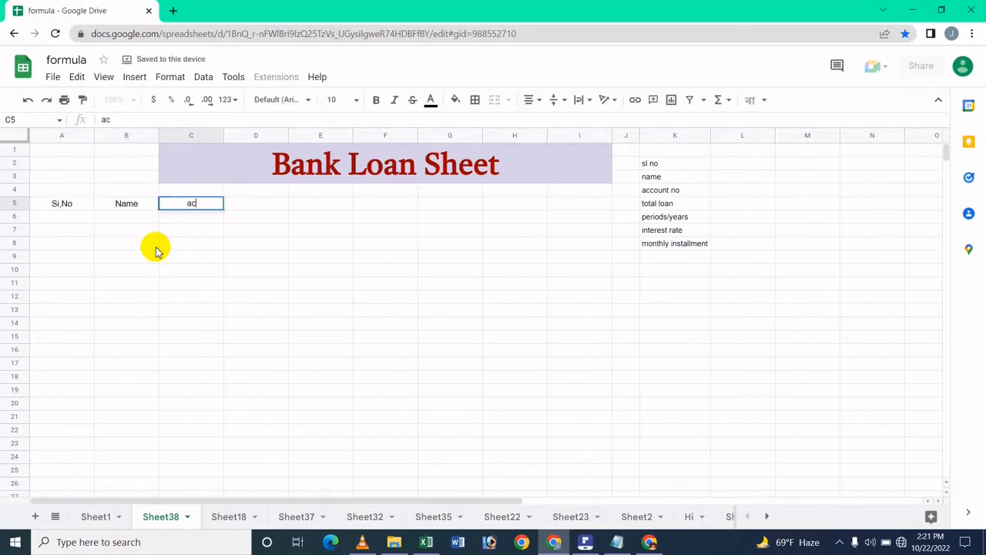
key(BackSpace)
key(BackSpace)
key(BackSpace)
text(Accou)
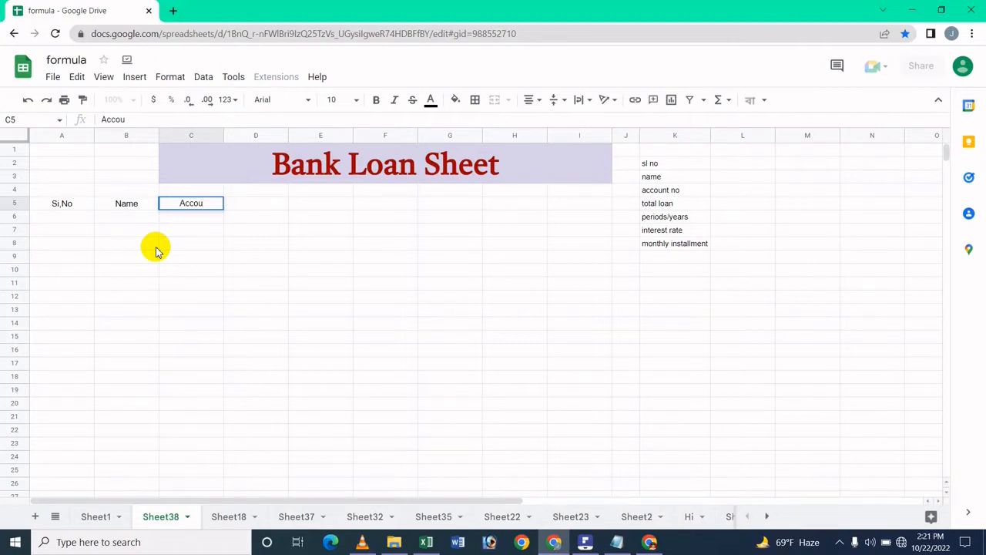
text(nt No)
key(Tab)
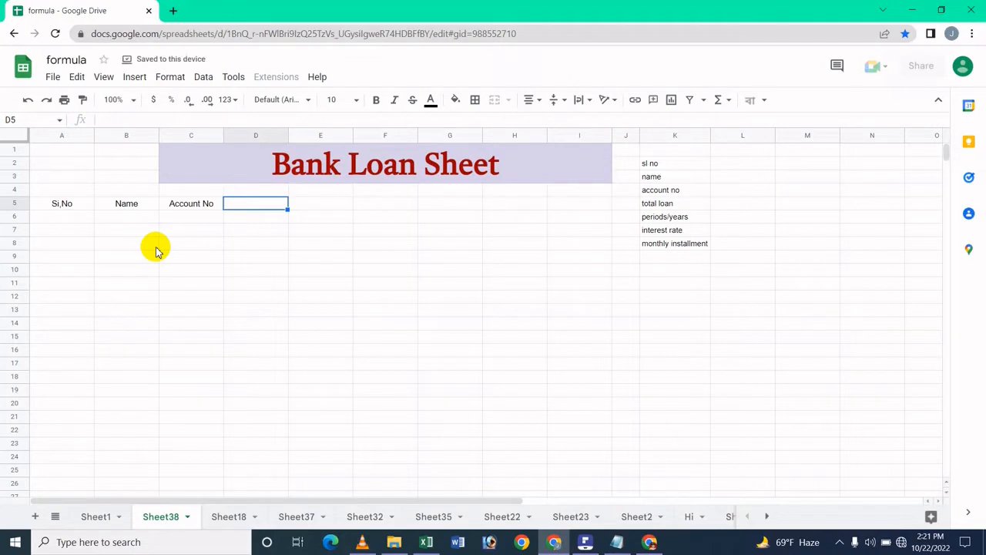
Enter the column headers "Total Loan" in cell D5 and "Periods/Years" in cell E5
text(Total Loan)
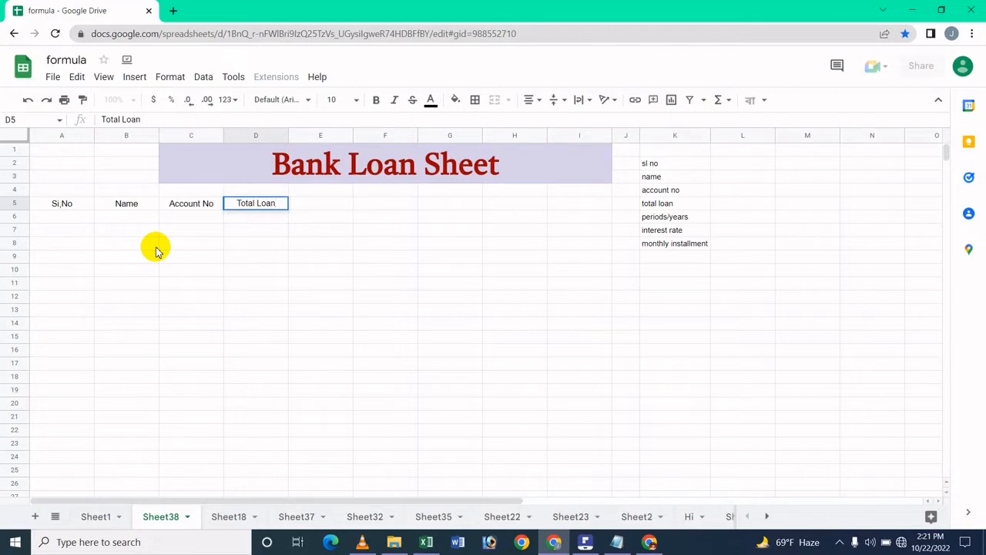
key(Tab)
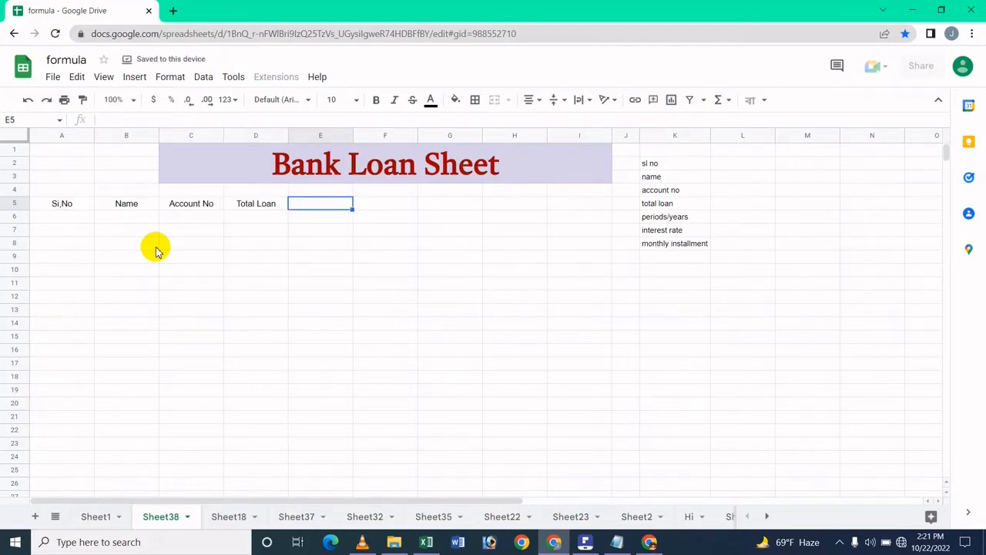
text(P)
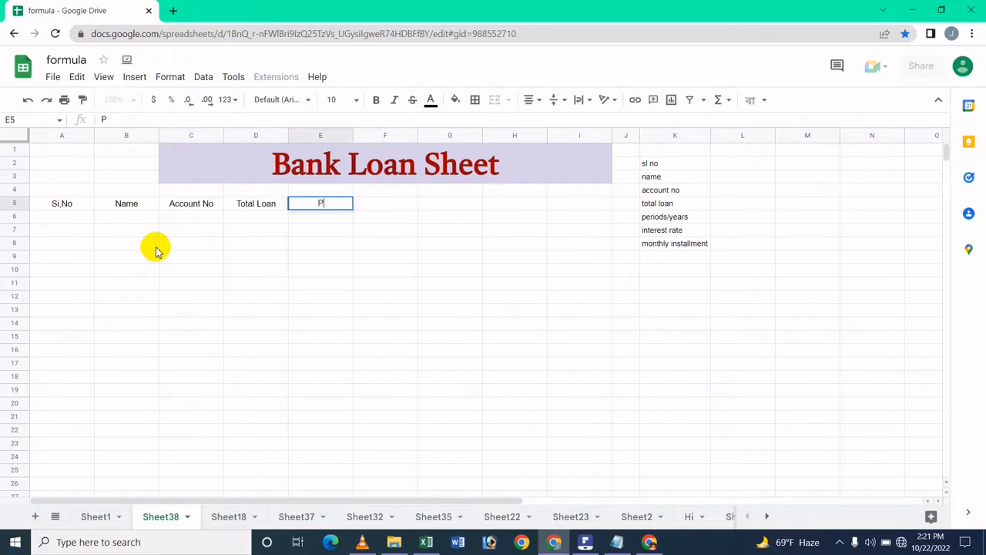
text(eriods)
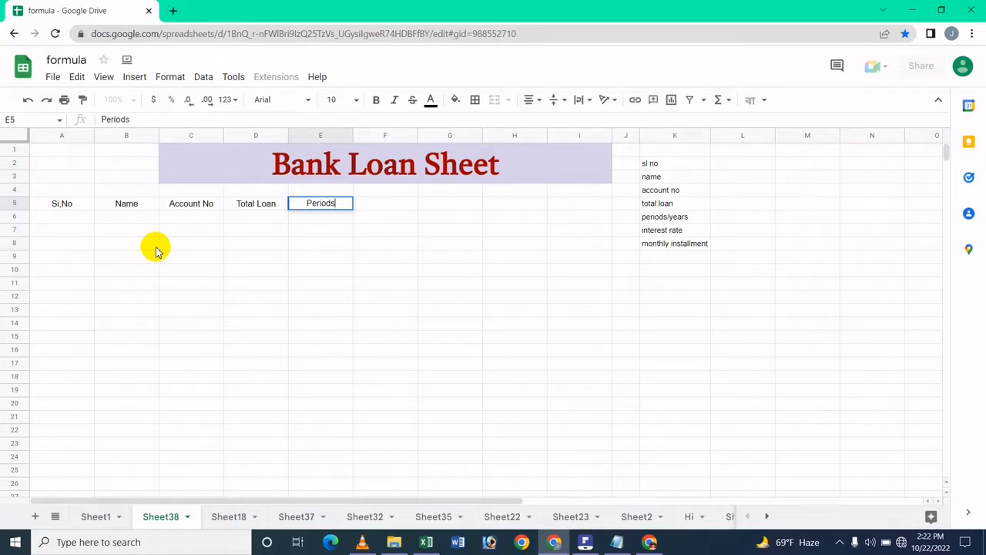
text(/Years)
key(Tab)
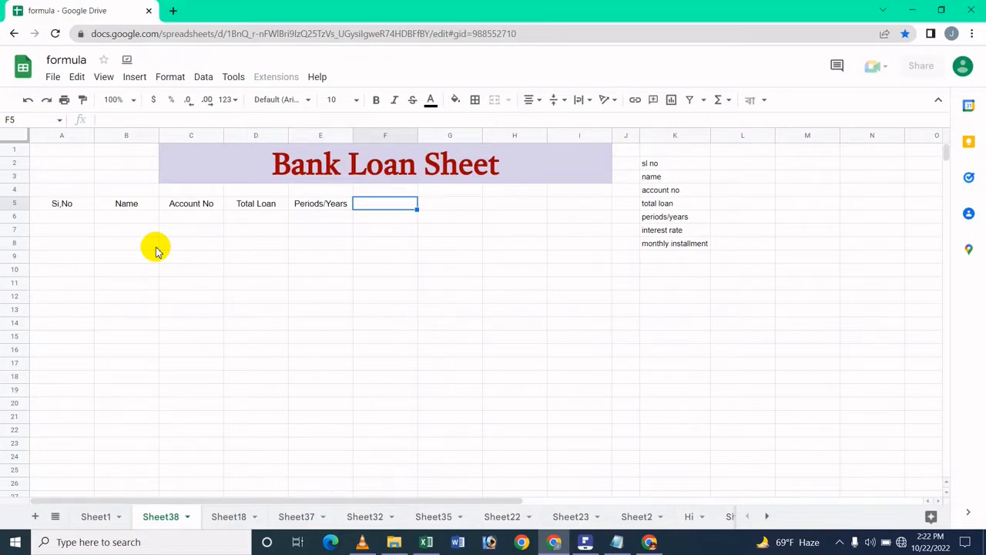
Enter the column header "Interest Rate" in cell F5
text(Inter)
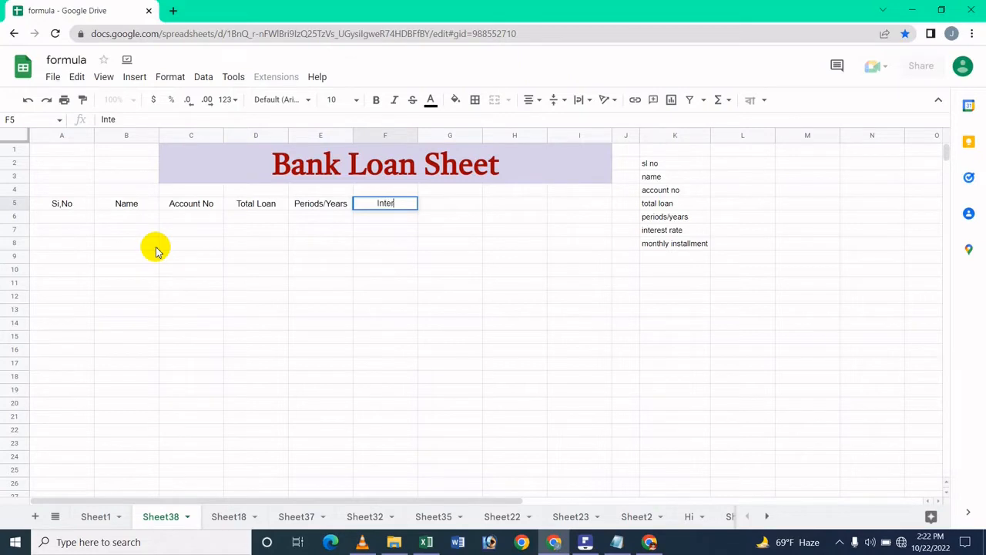
text(est Rate)
key(Tab)
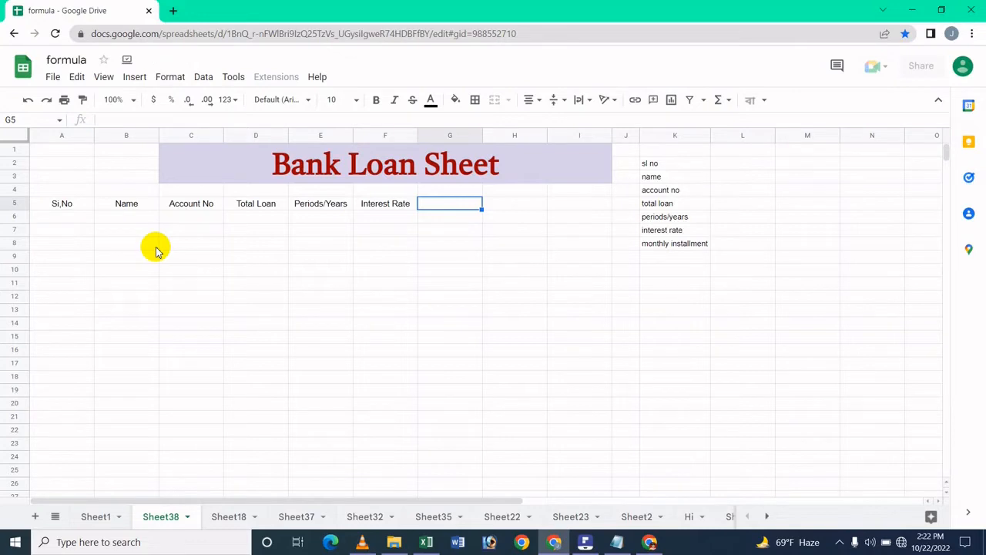
Enter the column header "Monthly Installment" in cell G5
text(Monthk)
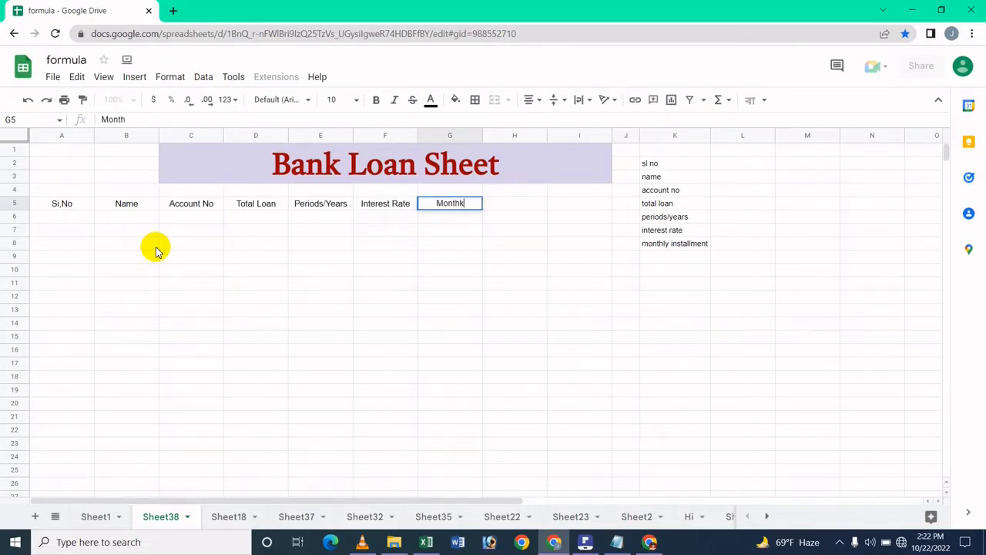
key(BackSpace)
text(ly Install)
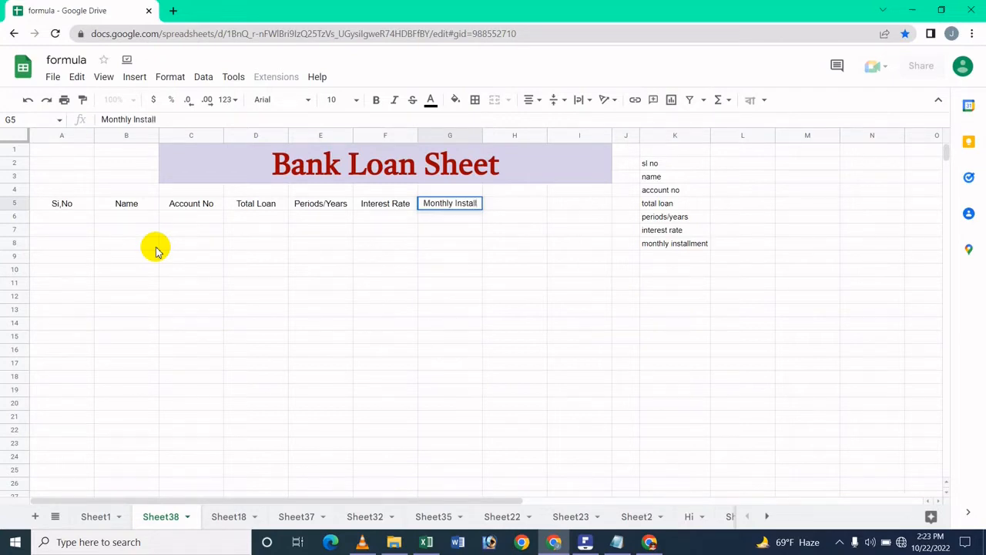
text(ment)
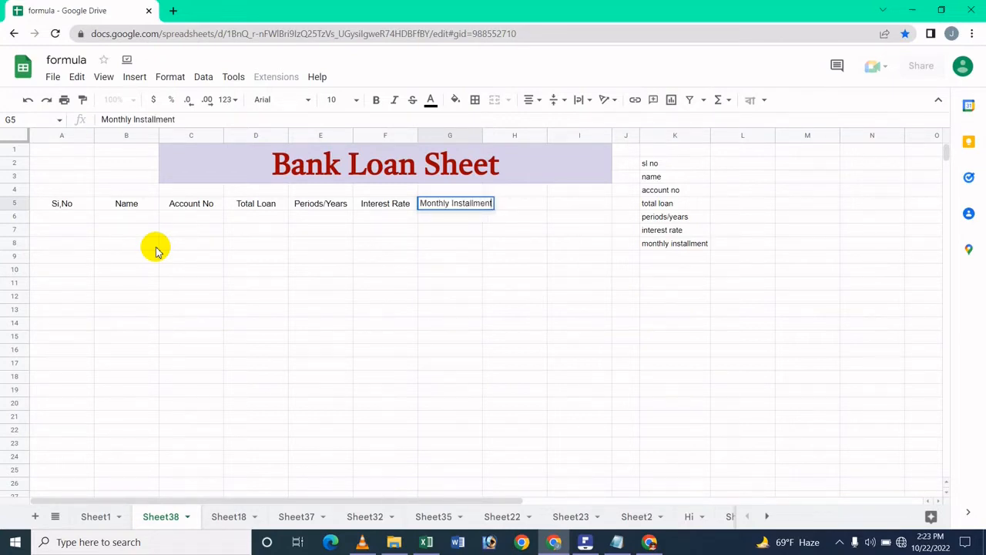
key(Return)
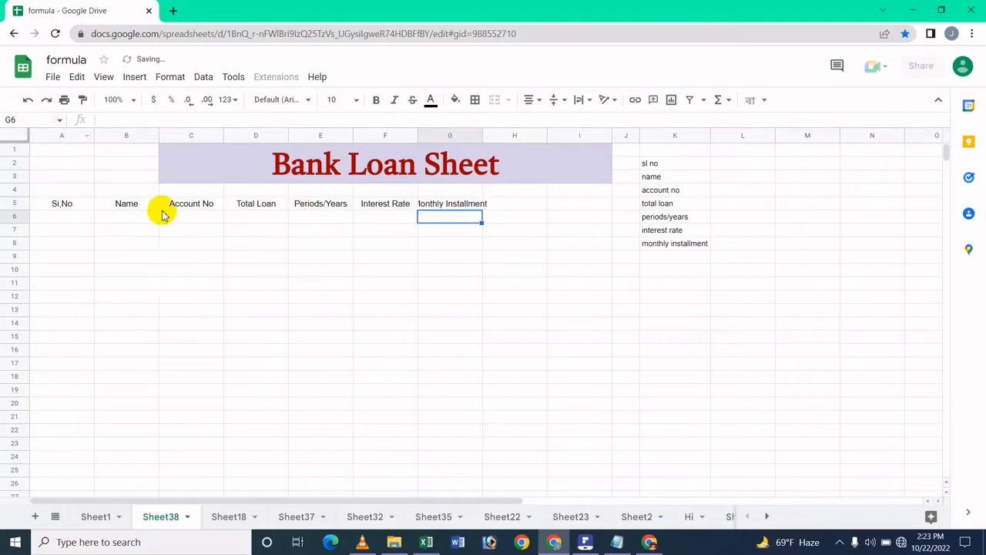
Narrow column A and widen column G so the "Monthly Installment" header fits
mouse_move(88, 128)
mouse_down()
mouse_move(61, 132)
mouse_move(71, 132)
mouse_up()
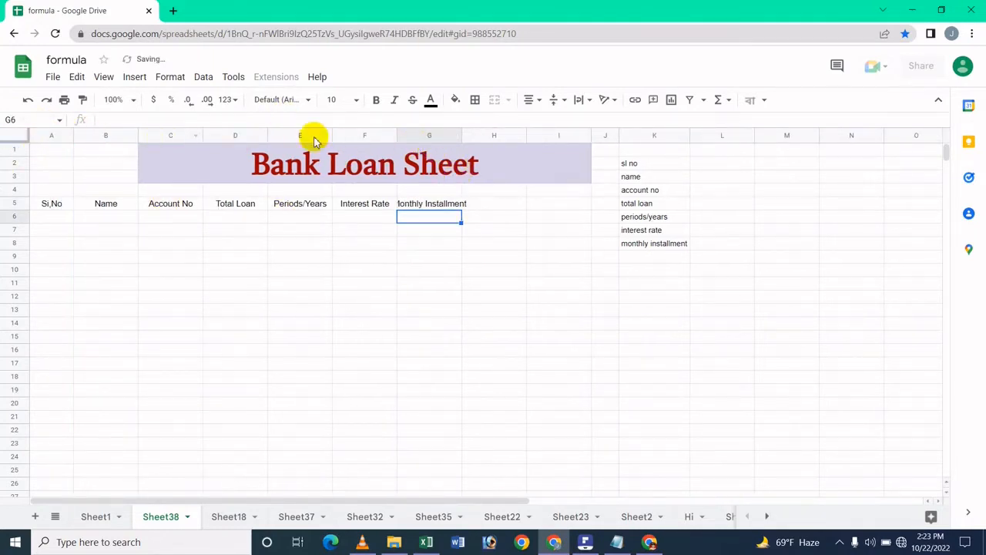
drag(462, 136, 485, 137)
drag(339, 403, 336, 395)
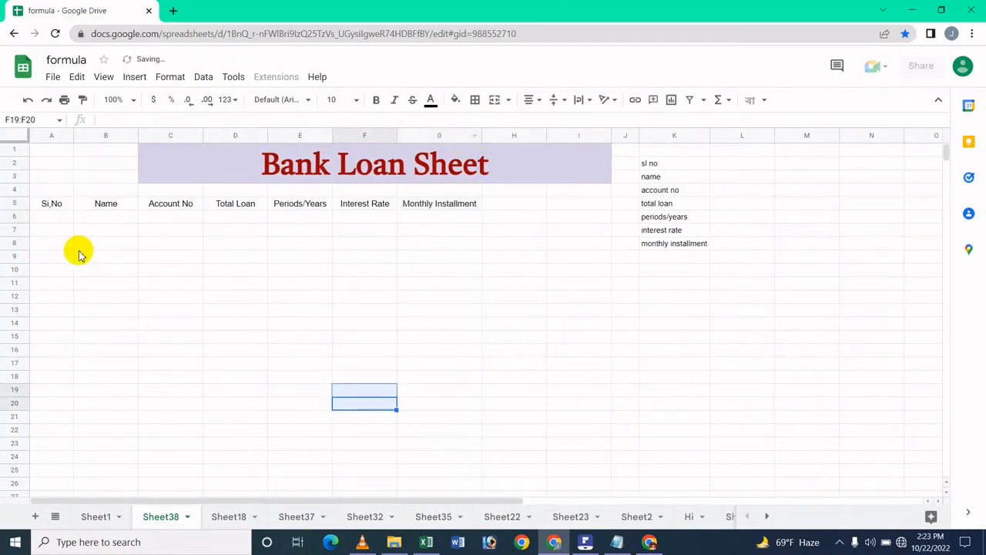
Number cells A6 through A11 from 1 to 6, entering the first two numbers and filling the series down
click(60, 220)
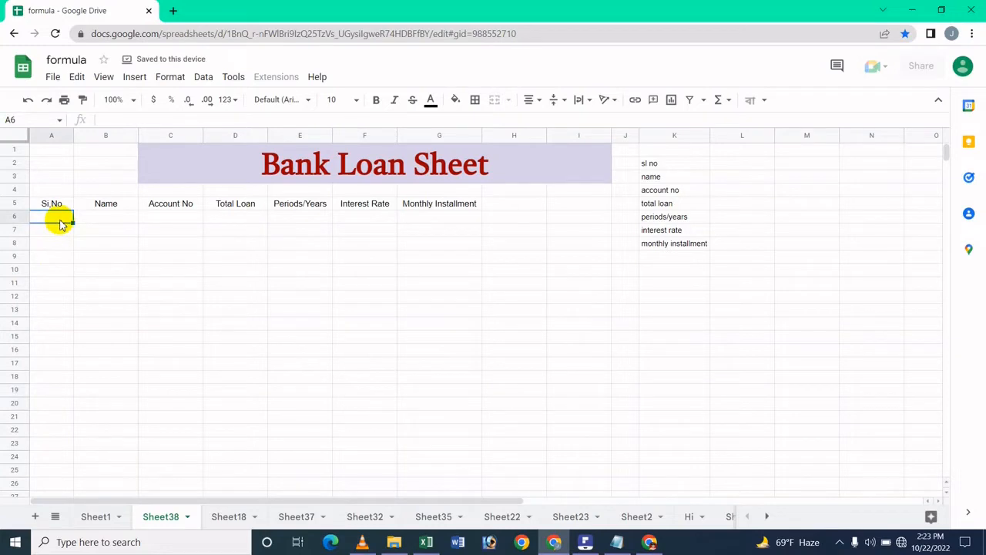
text(1)
key(Return)
text(2)
key(Return)
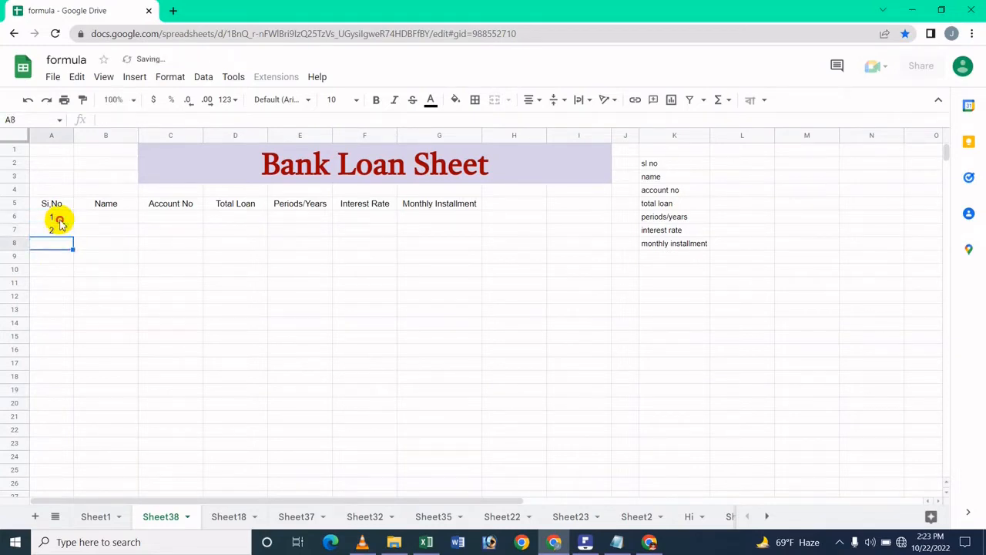
drag(60, 220, 79, 285)
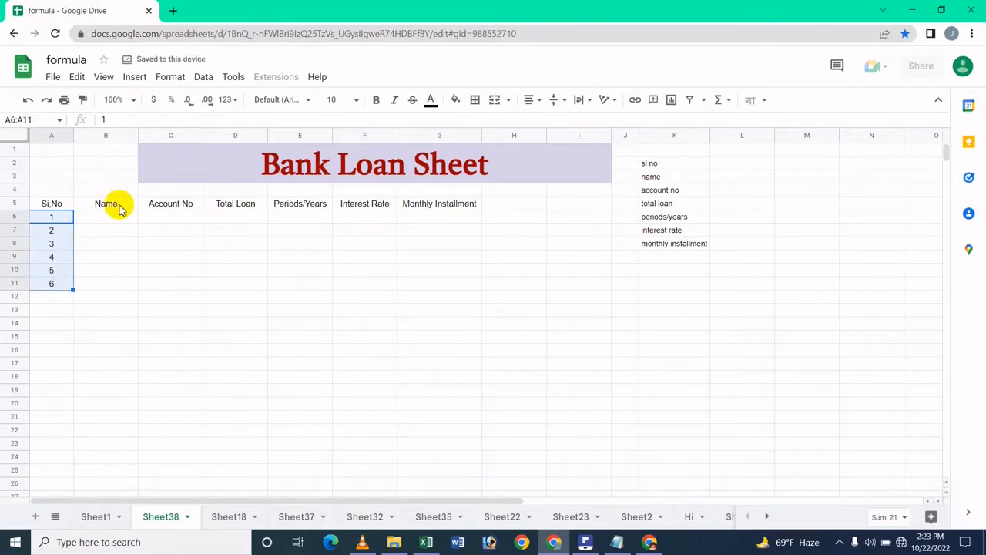
Enter the first customer's name in cell B6 and the ten-digit account number in cell C6
click(109, 221)
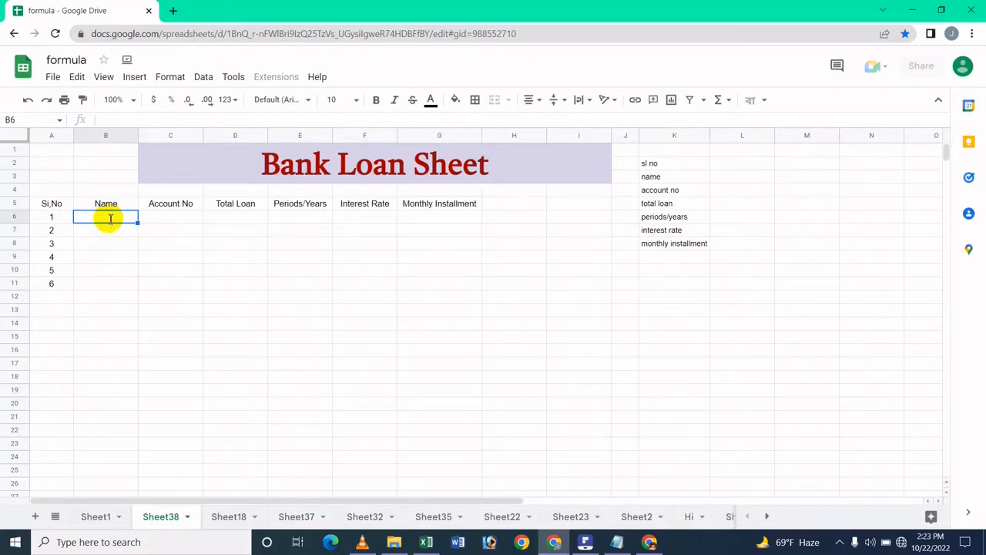
text(Icche)
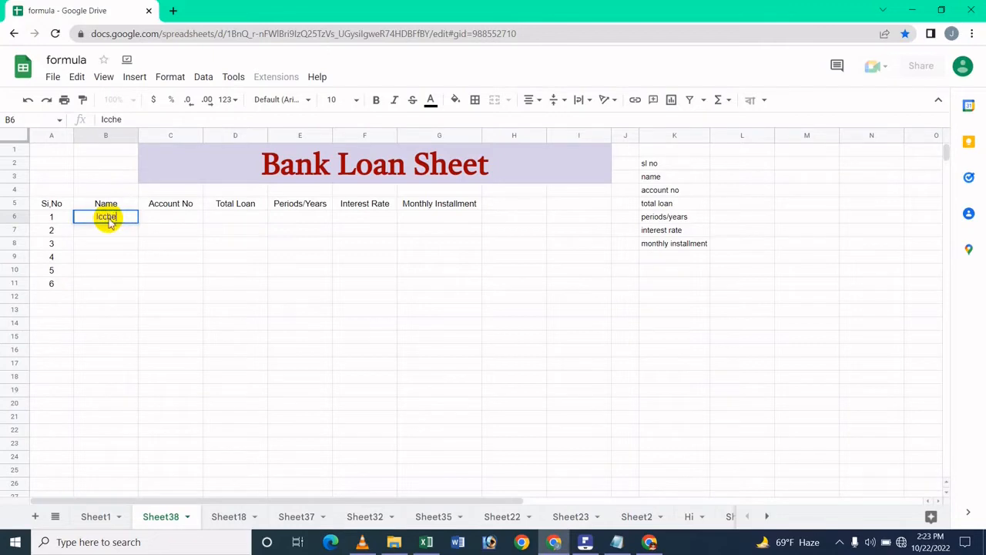
key(Tab)
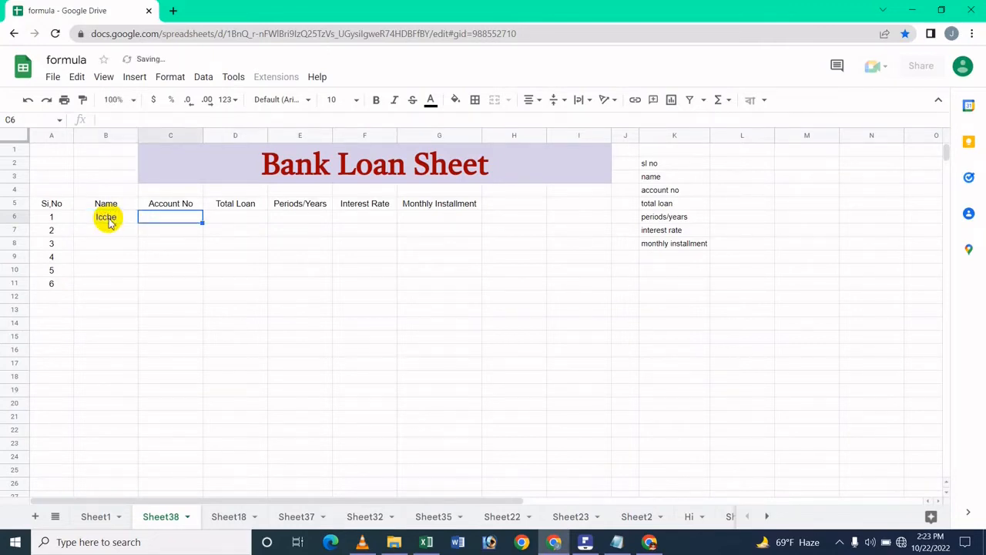
text(12345)
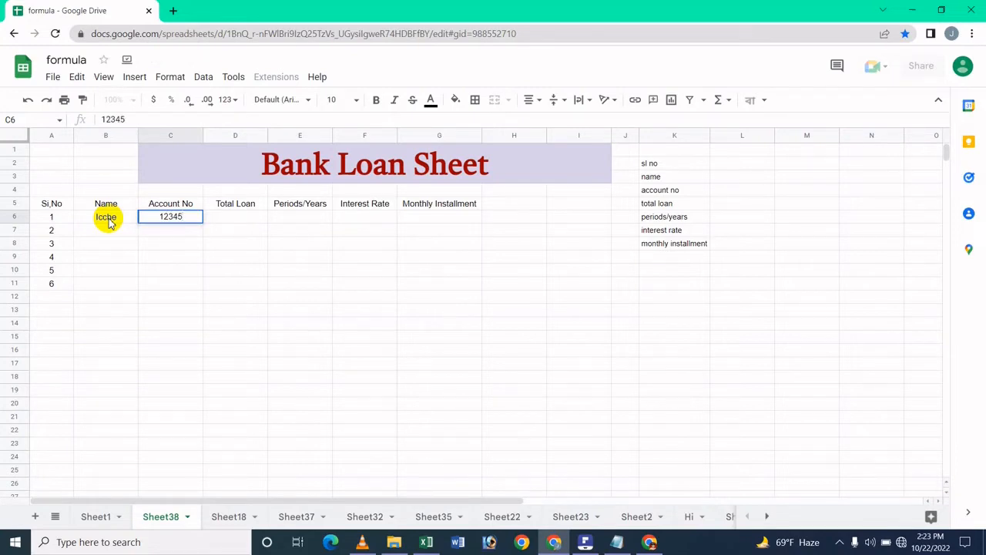
text(674596)
key(BackSpace)
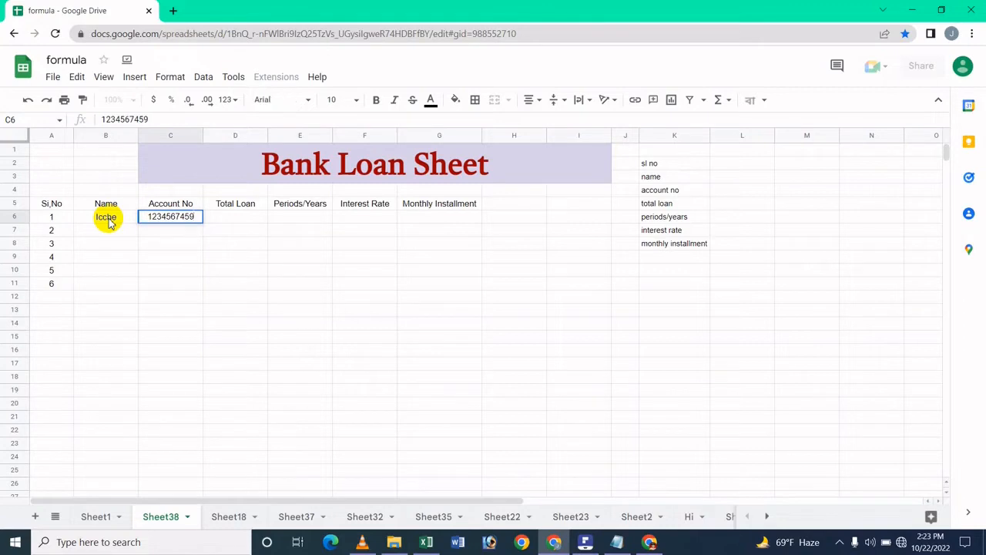
key(Return)
Enter a total loan of 500000 in cell D6 and a period of 5 years in cell E6
key(Right)
key(Up)
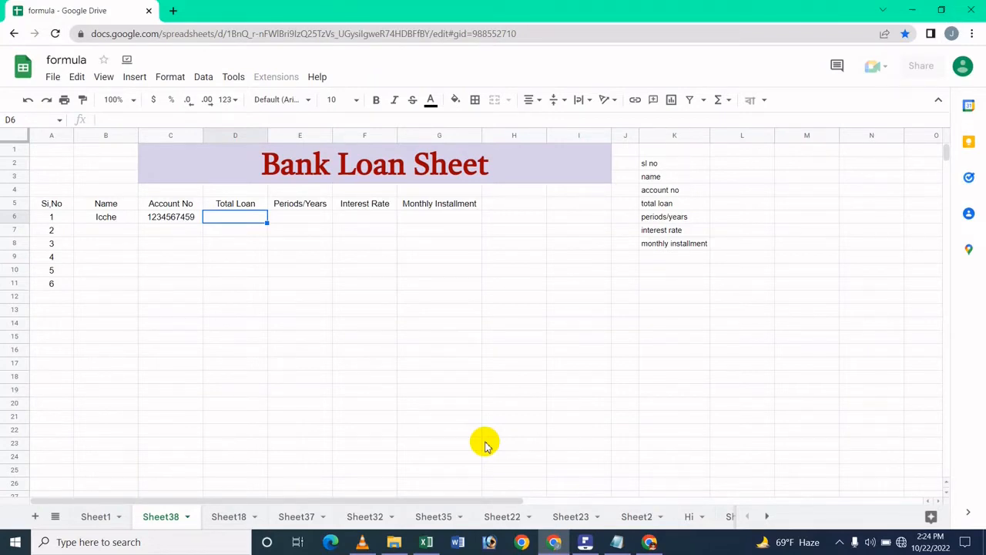
text(500000)
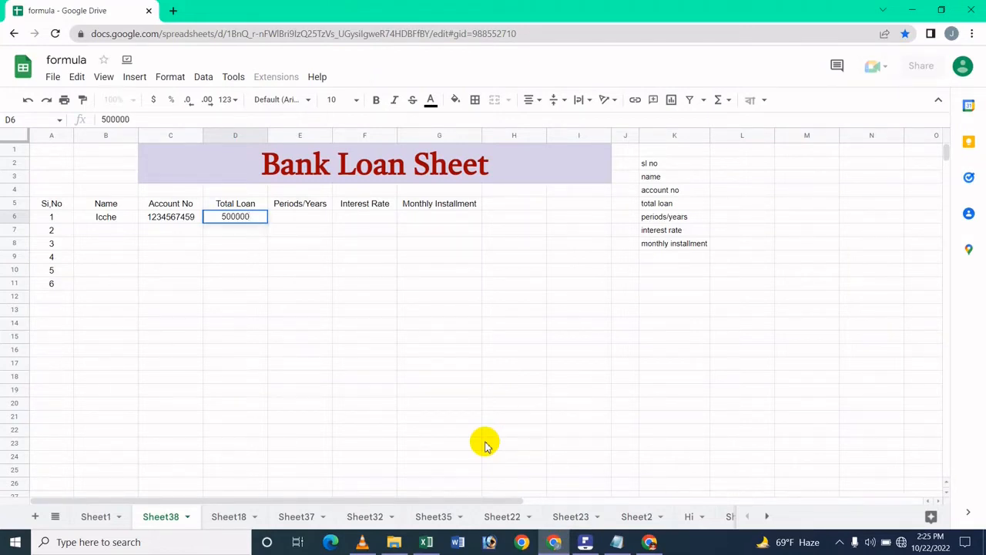
key(Return)
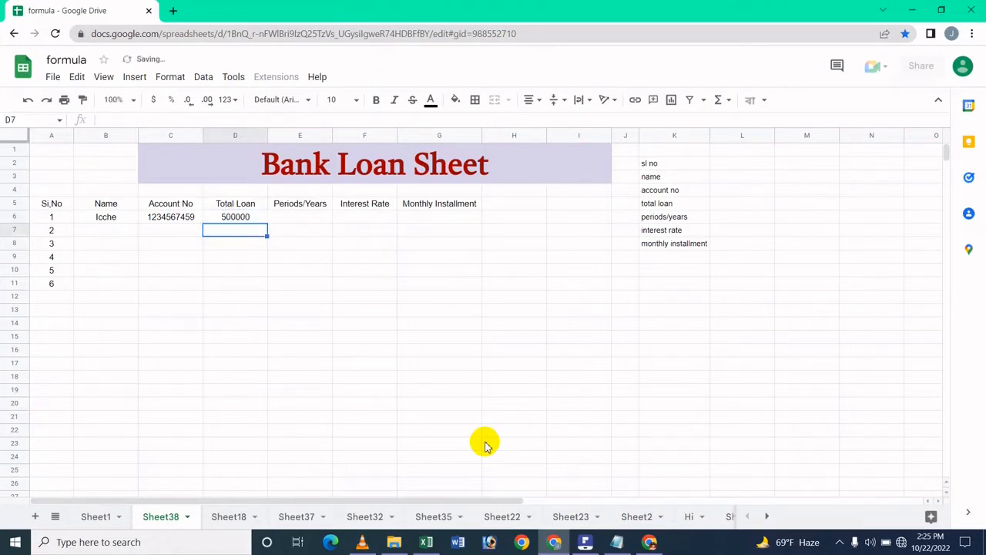
key(Right)
key(Up)
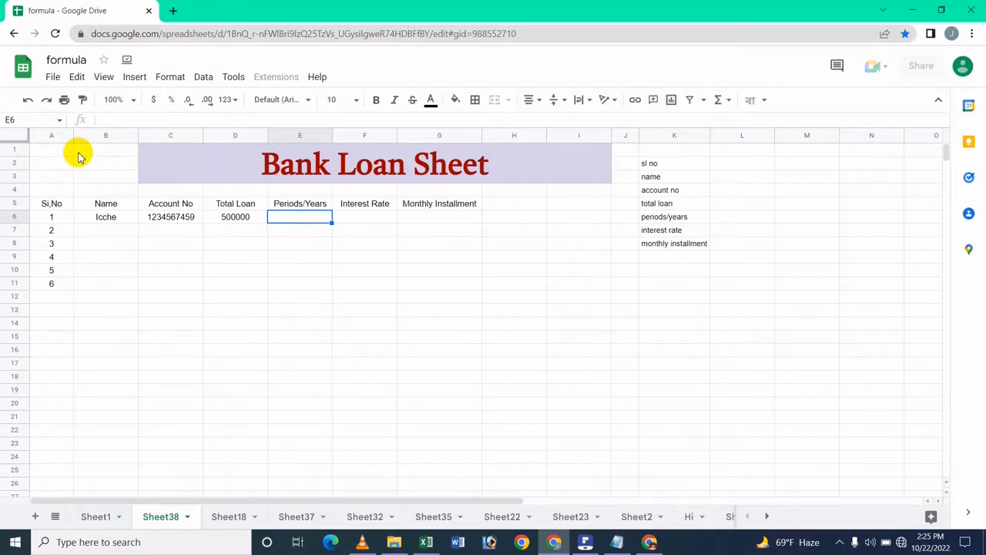
text(5)
Enter an interest rate of 10% in cell F6
click(358, 221)
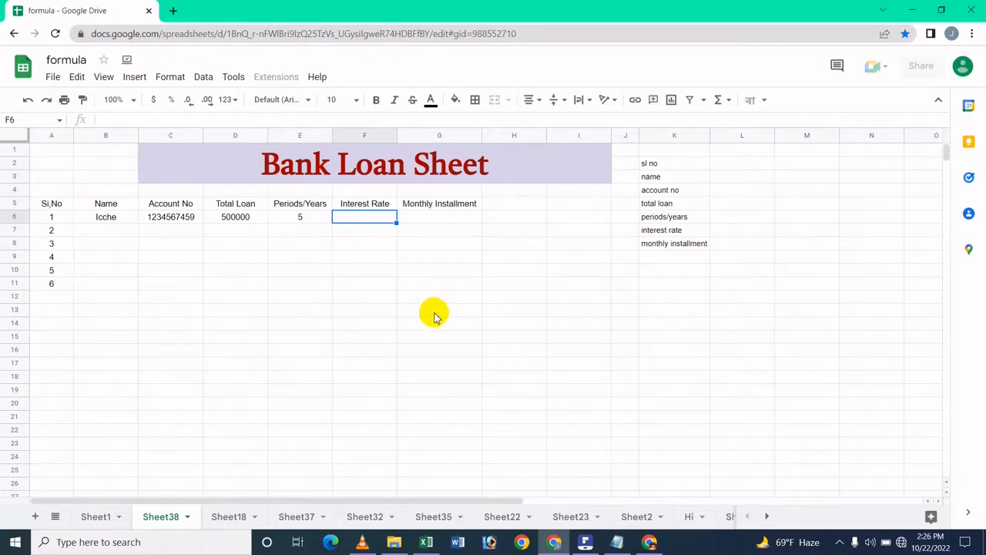
text(10%)
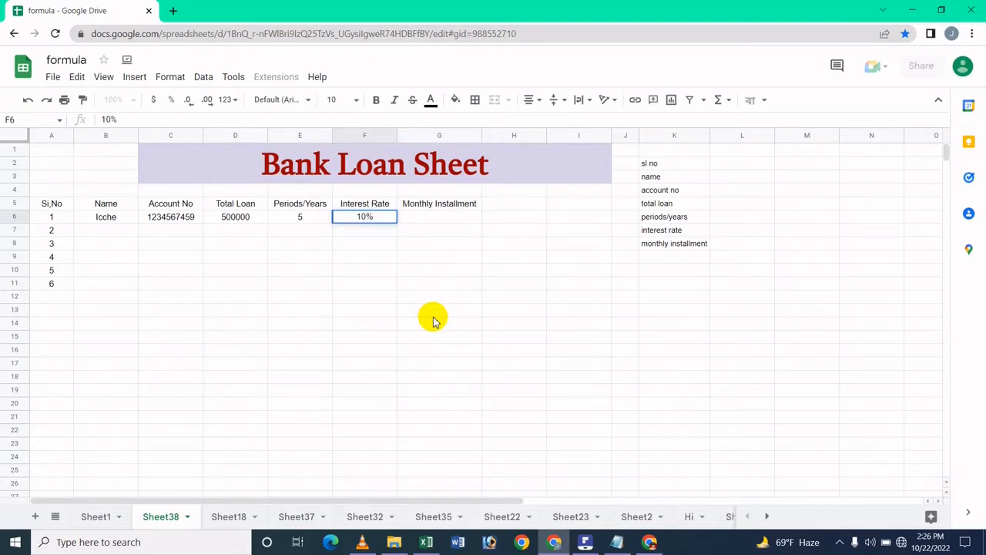
key(Tab)
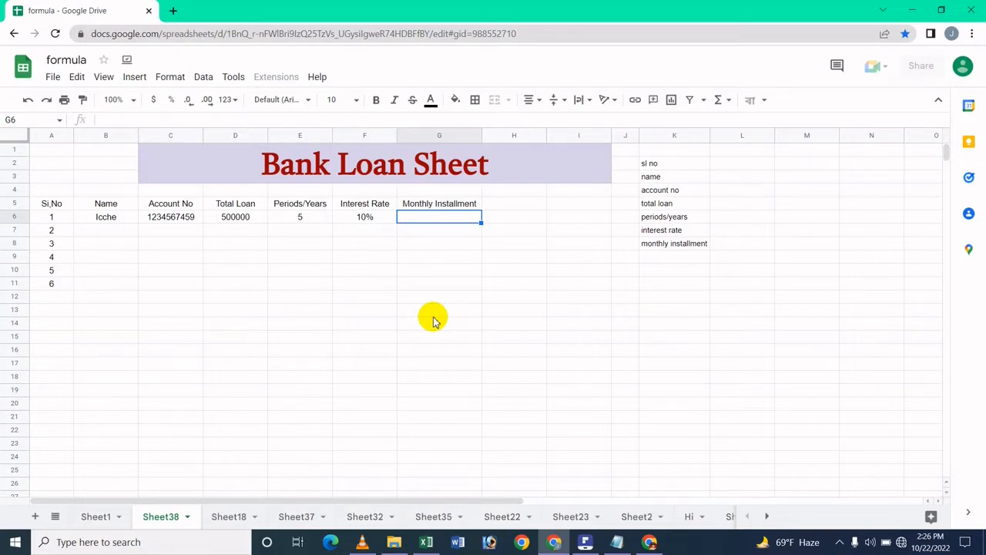
Start a PMT formula in cell G6 with the monthly interest rate F6/12 as its first argument
text(=)
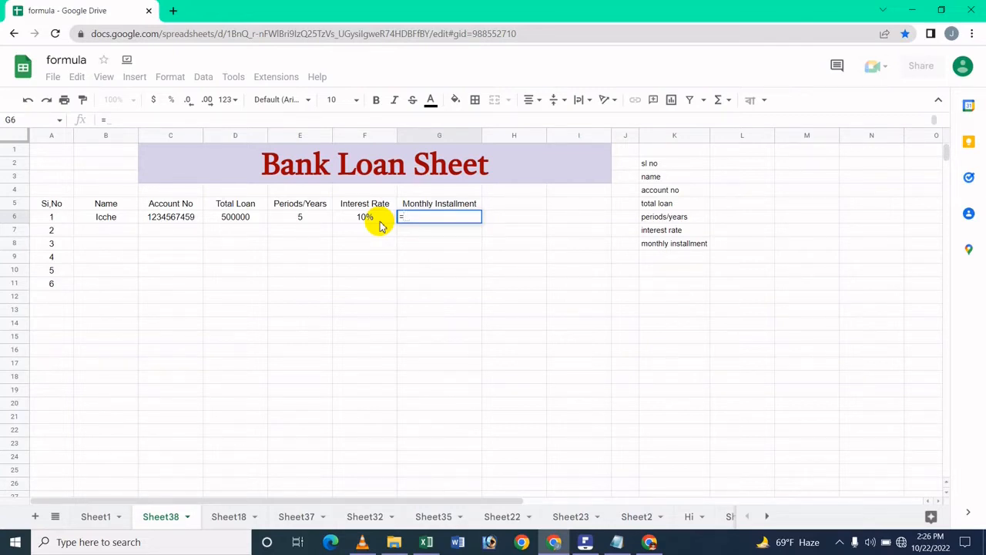
text(P)
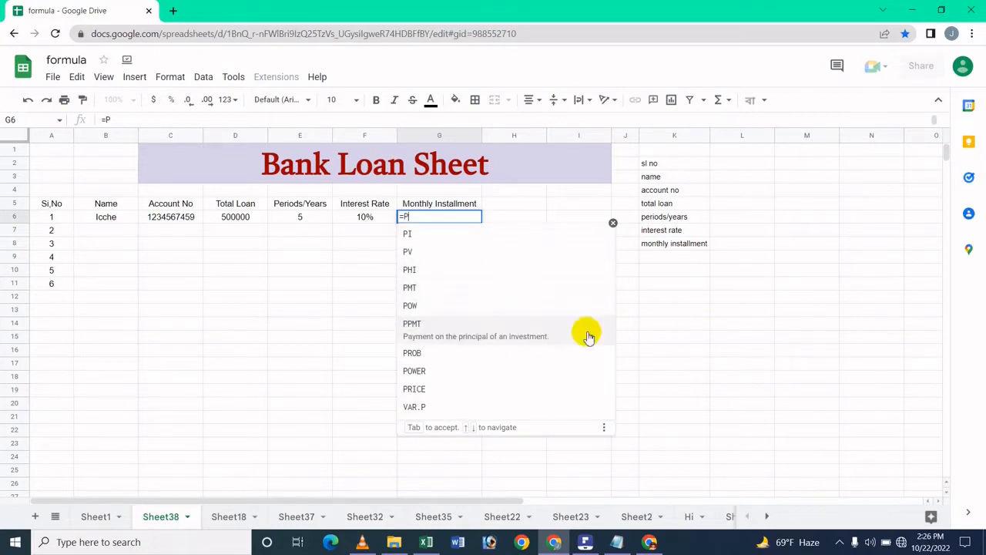
click(526, 307)
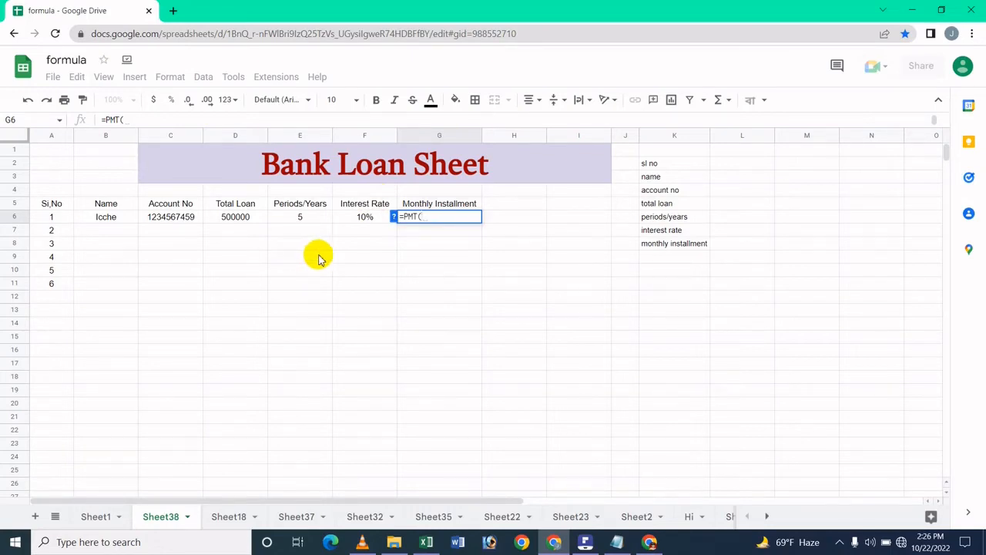
click(351, 221)
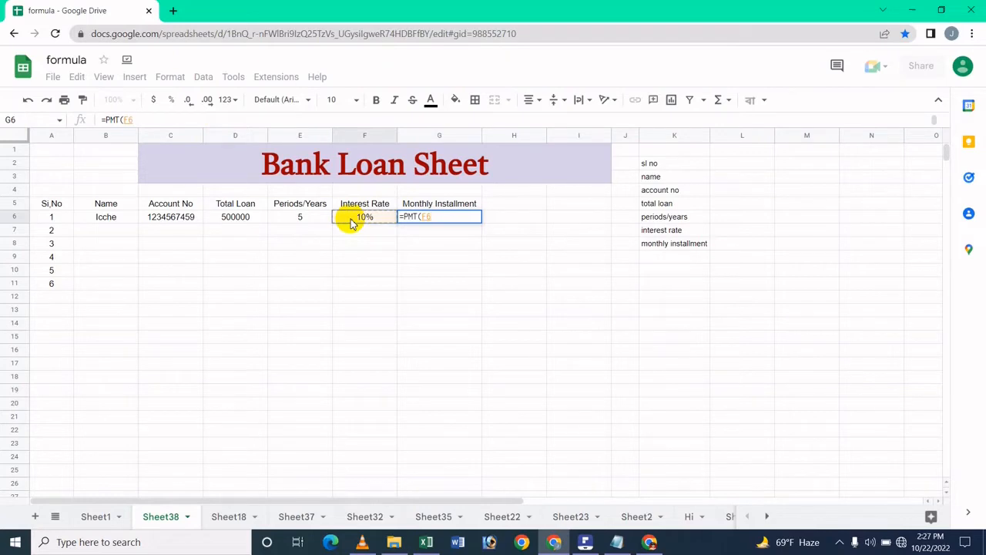
text(/)
text(12)
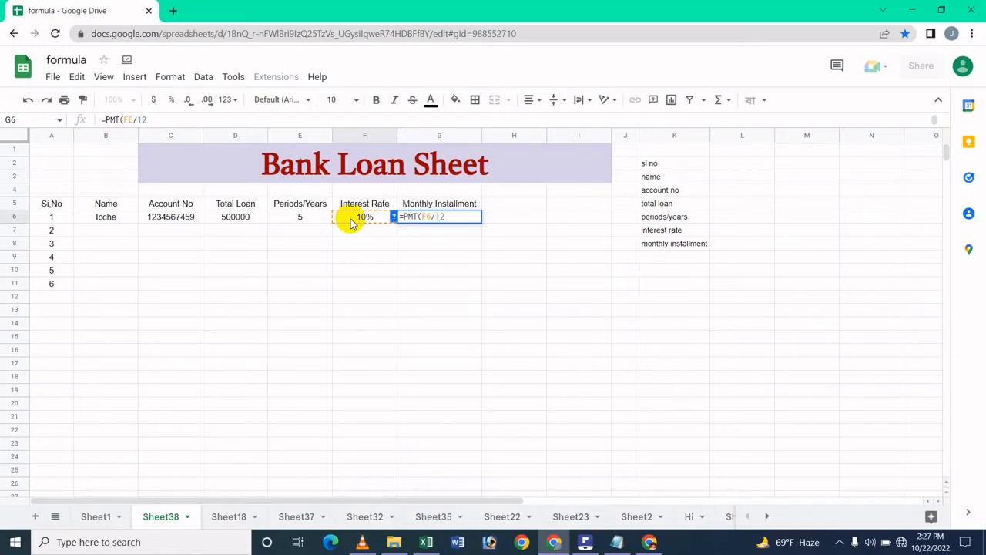
text(,)
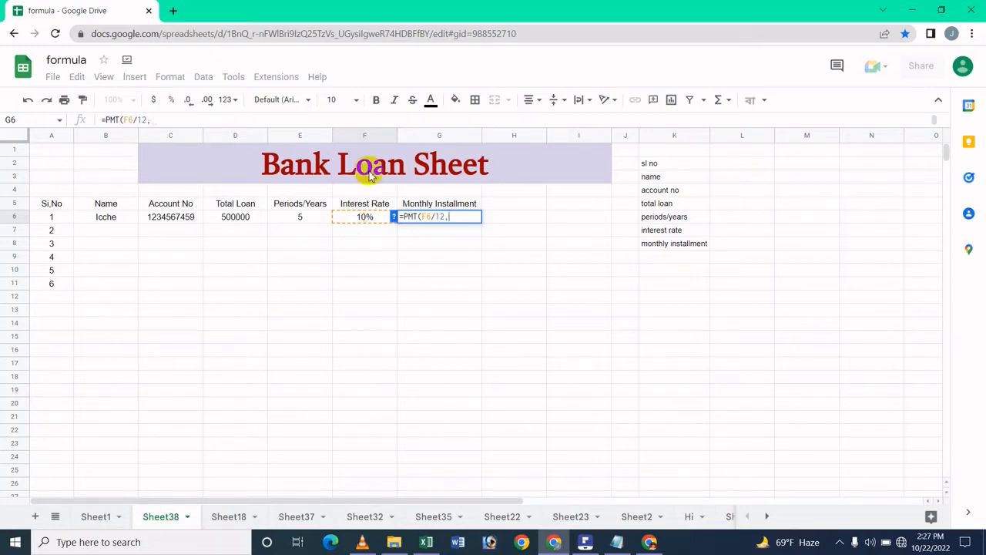
Add E6*12 as the number of payments in the PMT formula and begin the loan amount argument with a minus sign
click(316, 218)
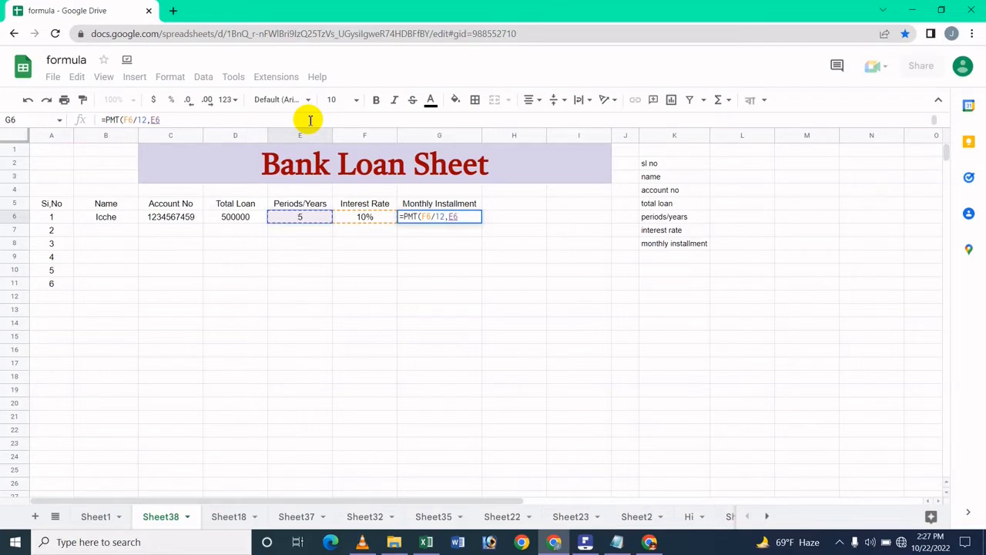
text(*)
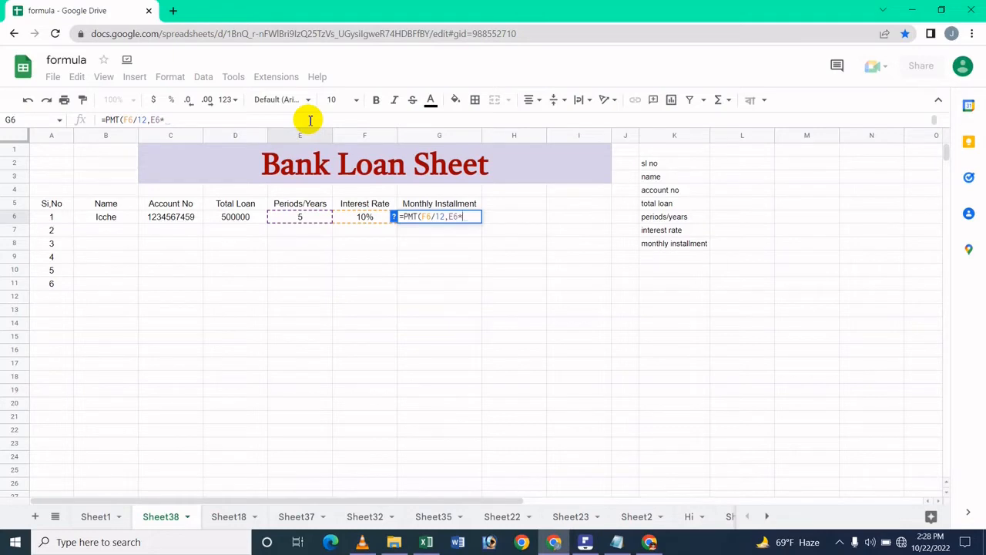
text(12)
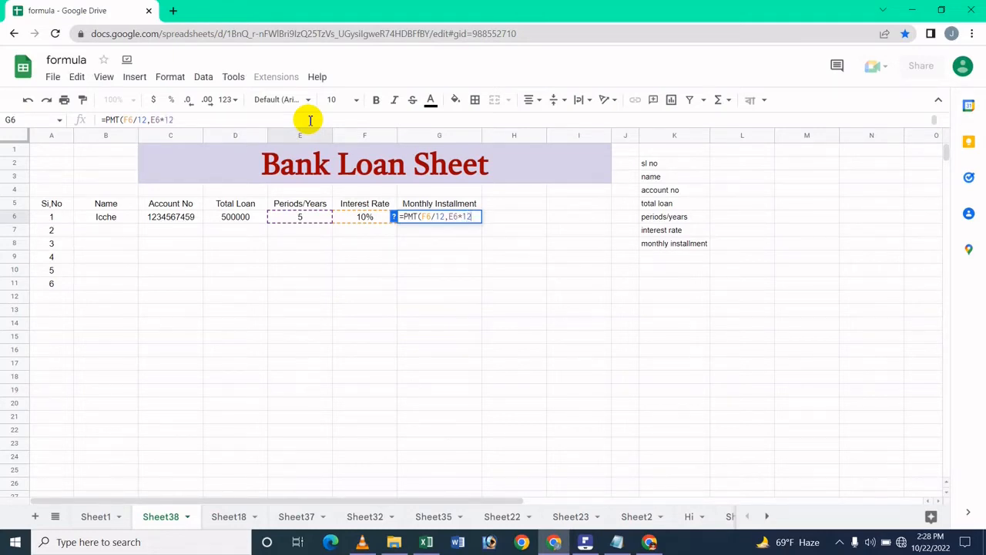
text(,)
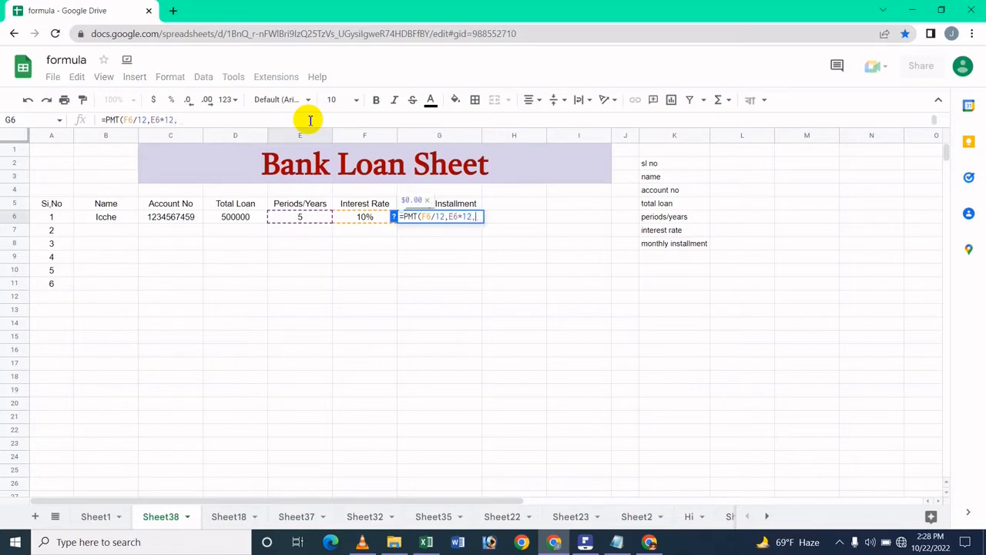
text(-)
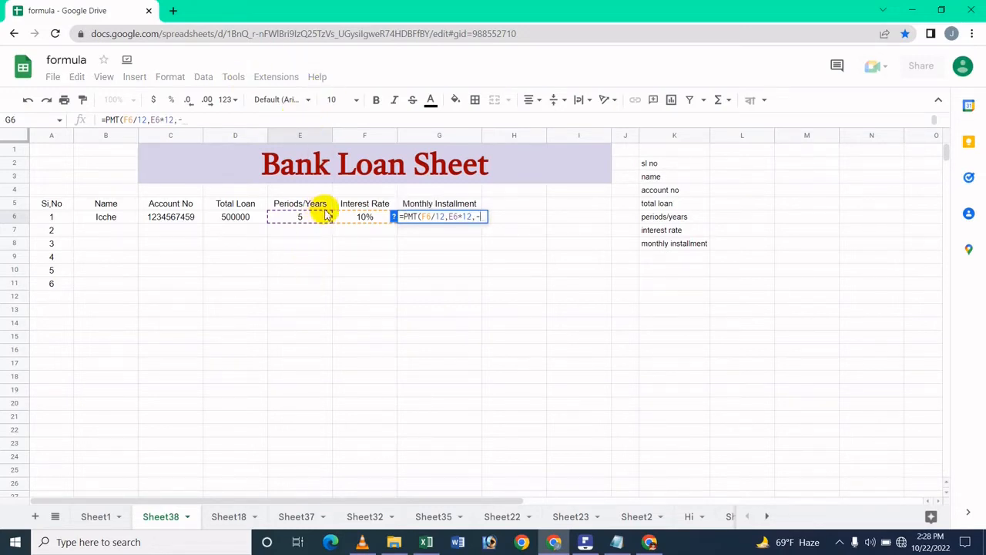
click(259, 222)
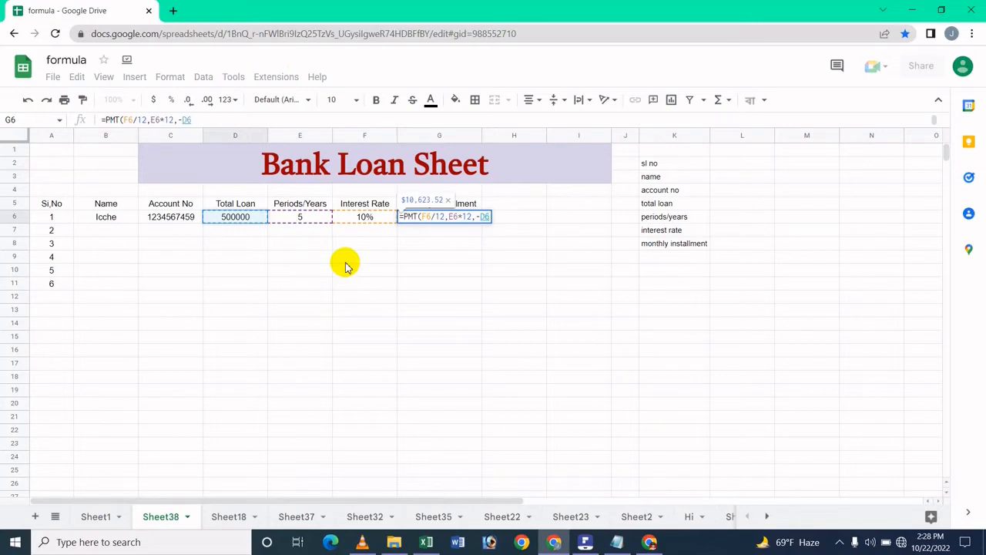
text(0)
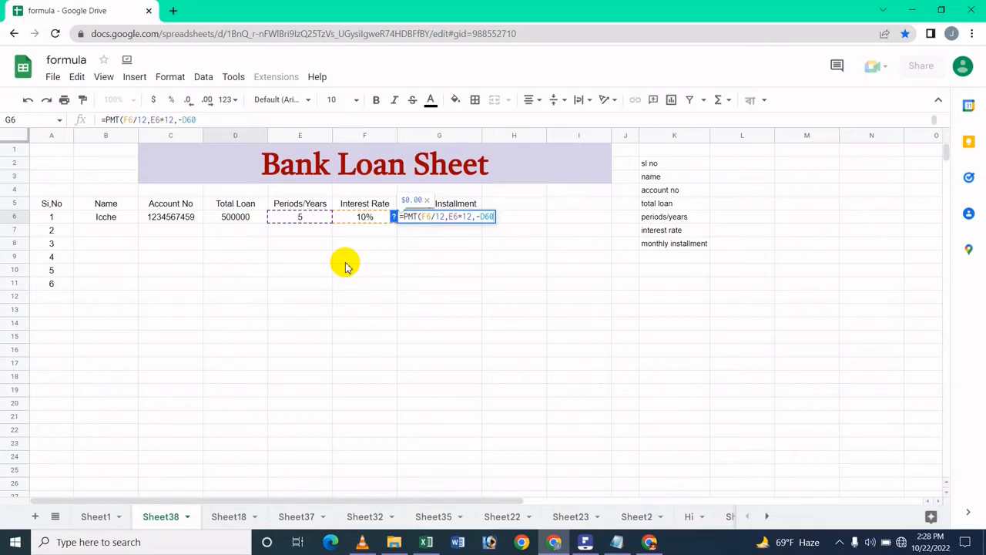
key(BackSpace)
key(BackSpace)
key(BackSpace)
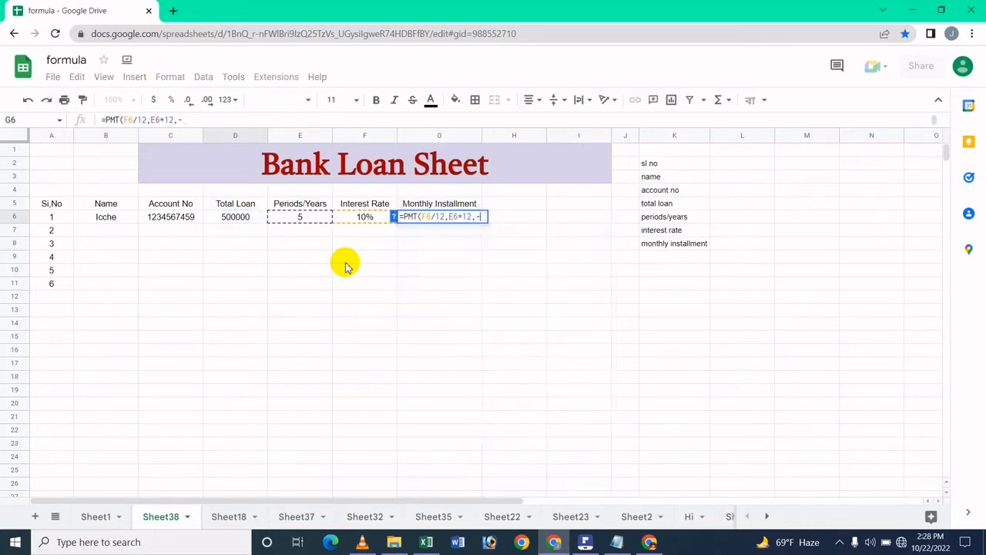
Complete the PMT formula in cell G6 with the total loan in D6 as the negative loan amount
click(242, 215)
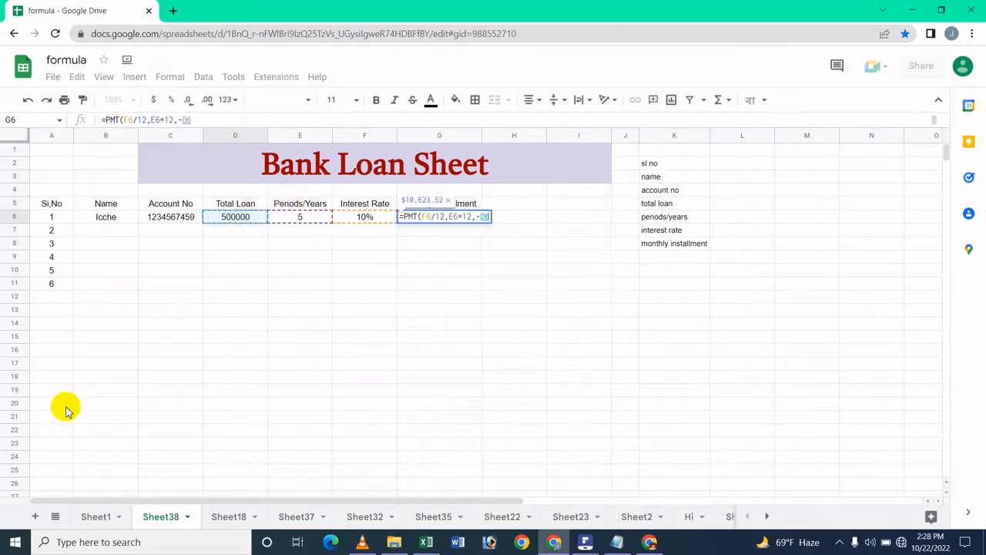
text())
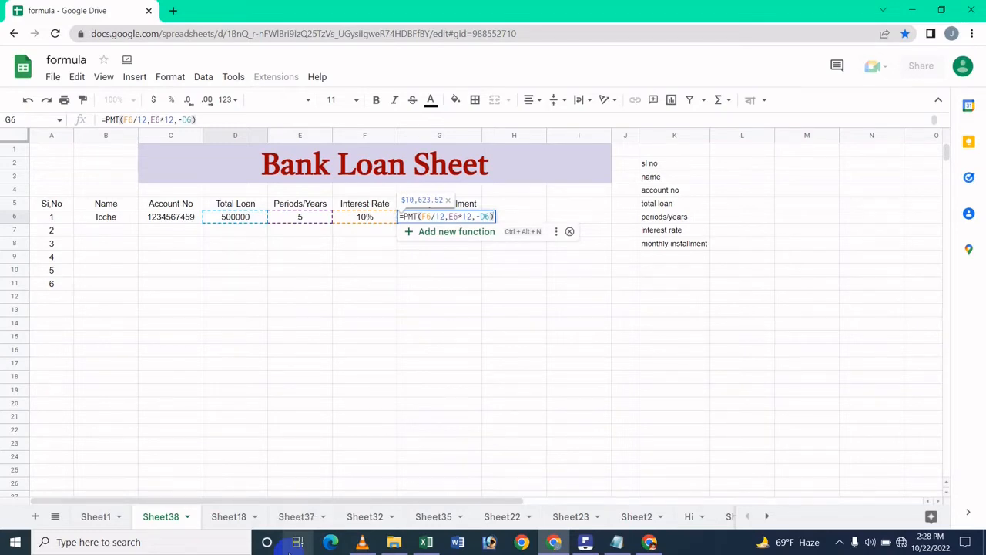
key(Return)
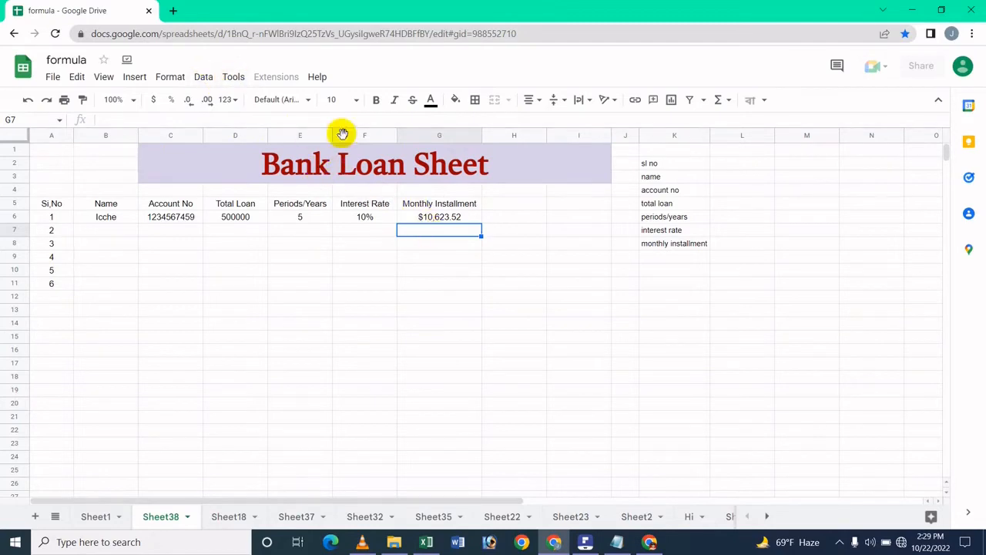
click(183, 79)
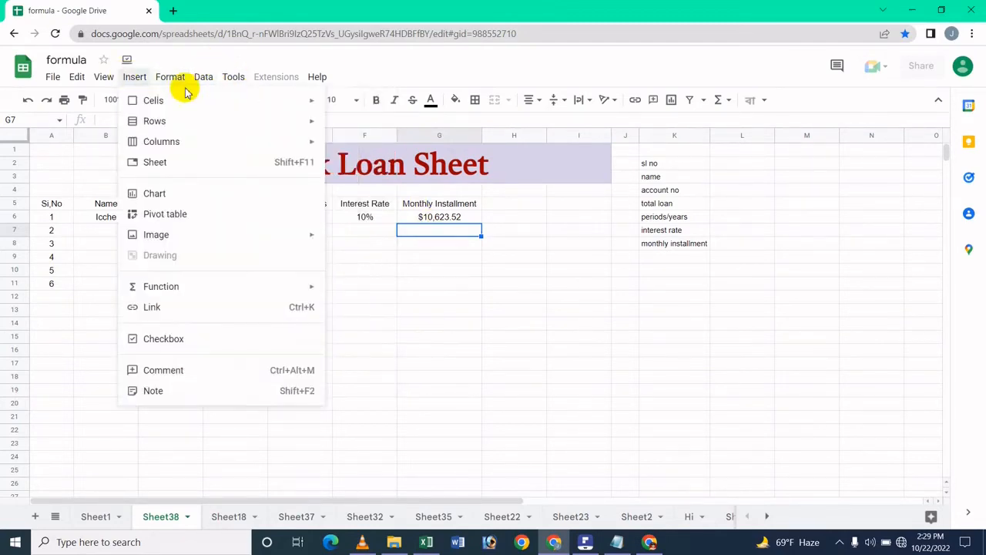
mouse_move(171, 80)
mouse_move(211, 136)
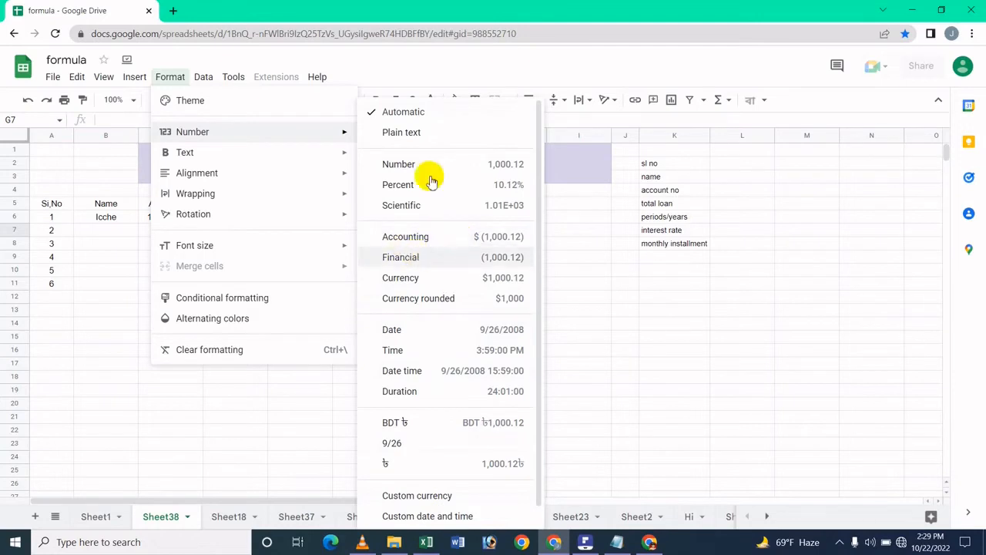
click(733, 417)
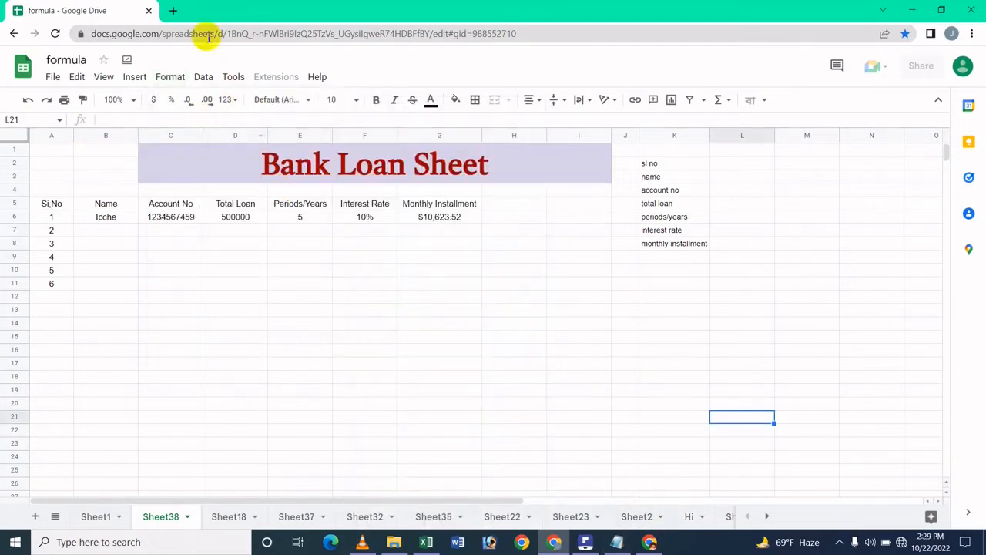
click(229, 100)
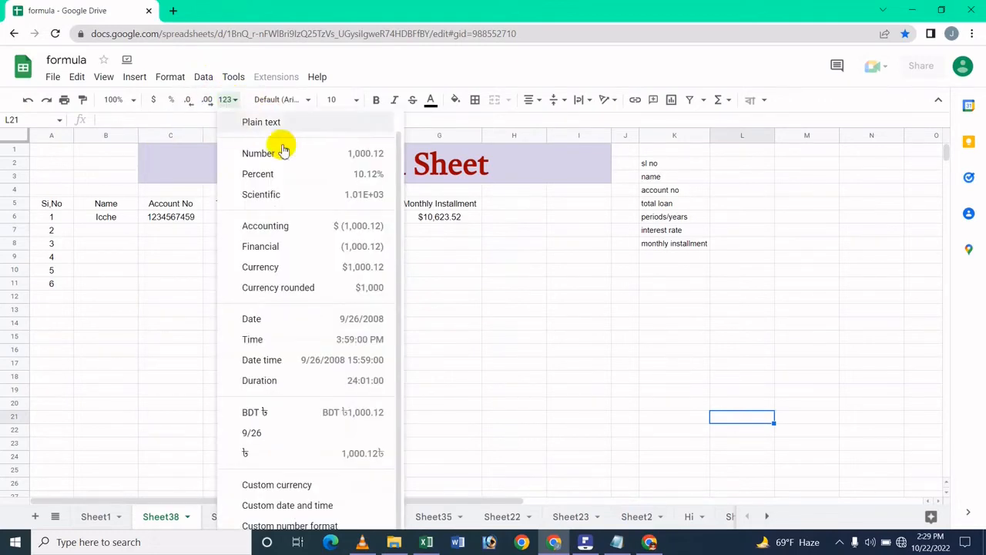
click(273, 485)
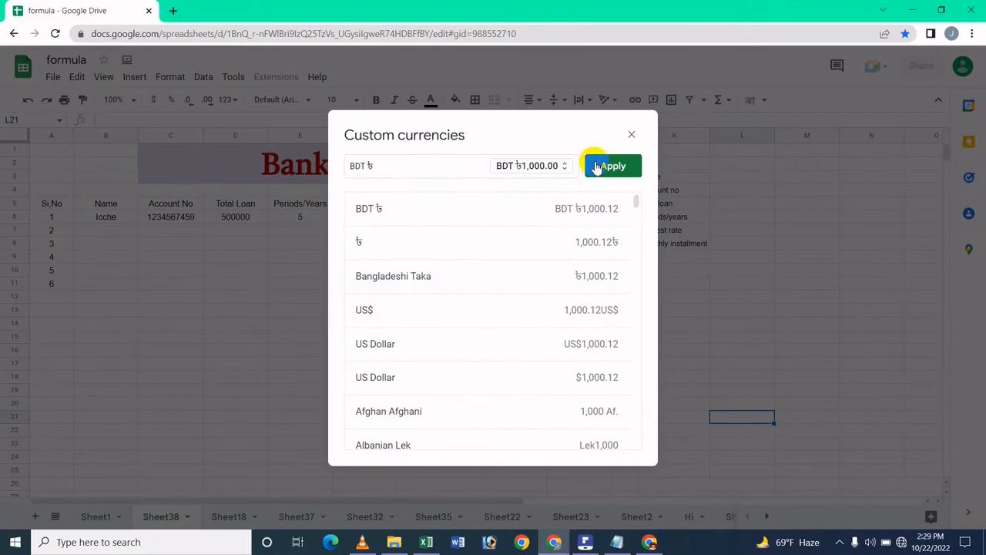
click(632, 135)
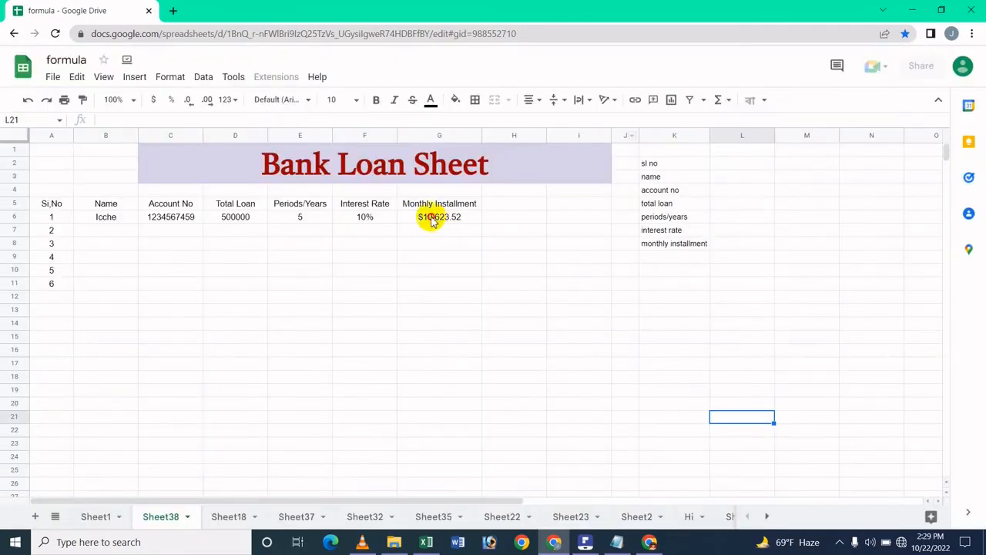
click(431, 217)
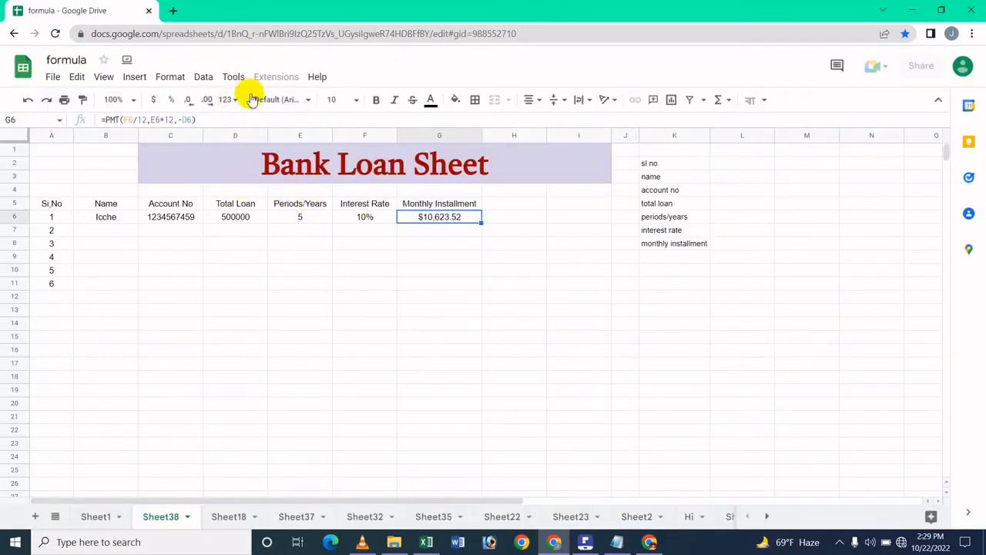
click(226, 99)
click(278, 484)
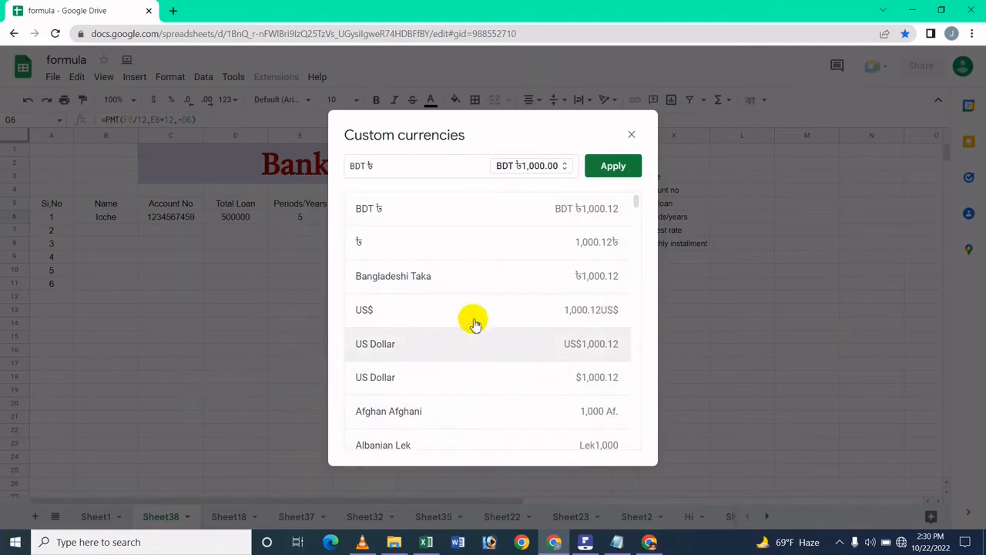
click(546, 264)
click(521, 269)
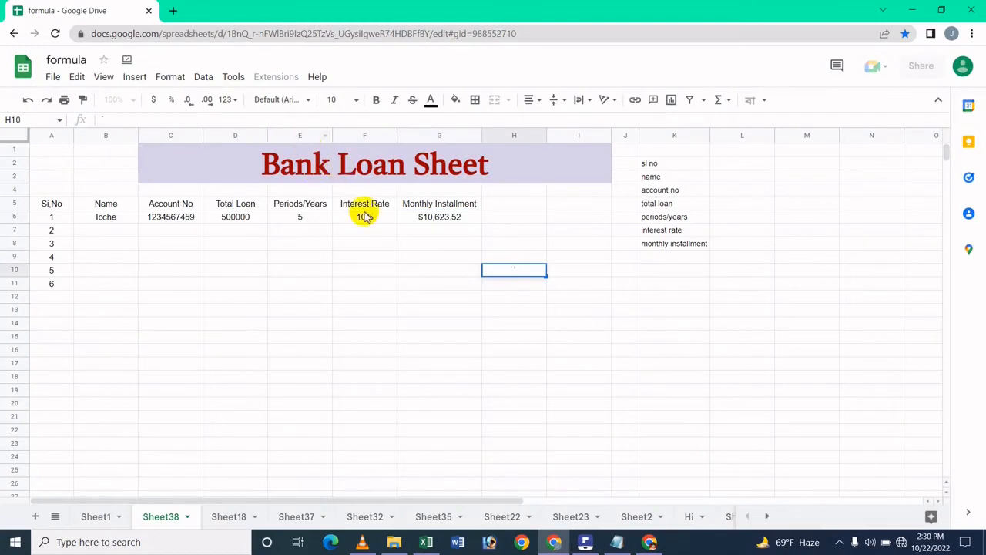
Format the monthly installment in cell G6 with the custom currency Bangladeshi Taka in the BDT ৳1,000.00 style
click(410, 210)
click(411, 217)
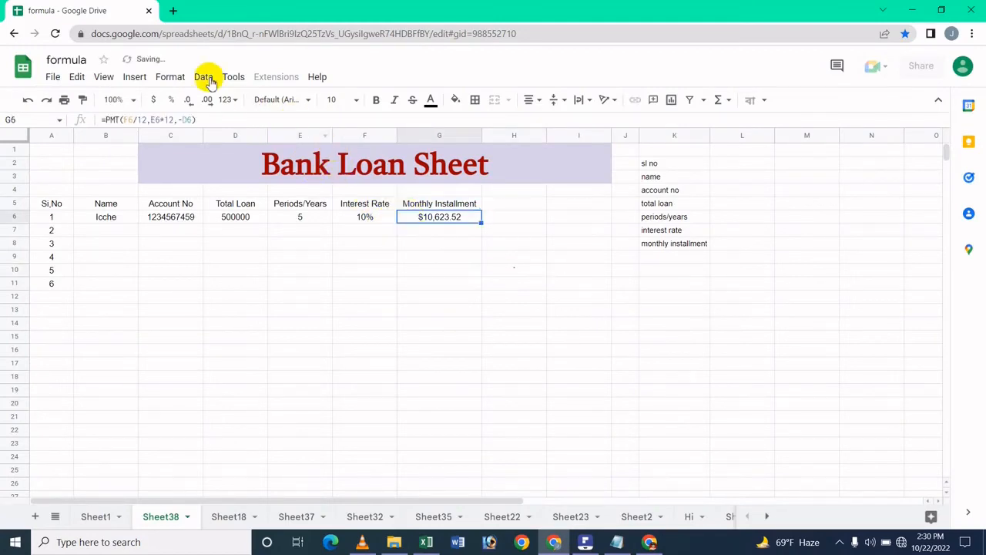
click(227, 99)
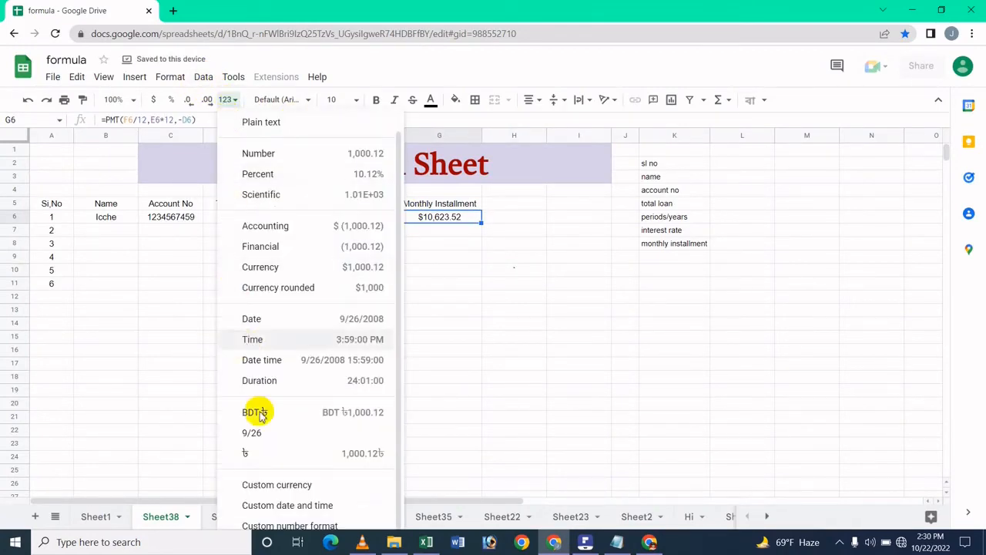
click(289, 484)
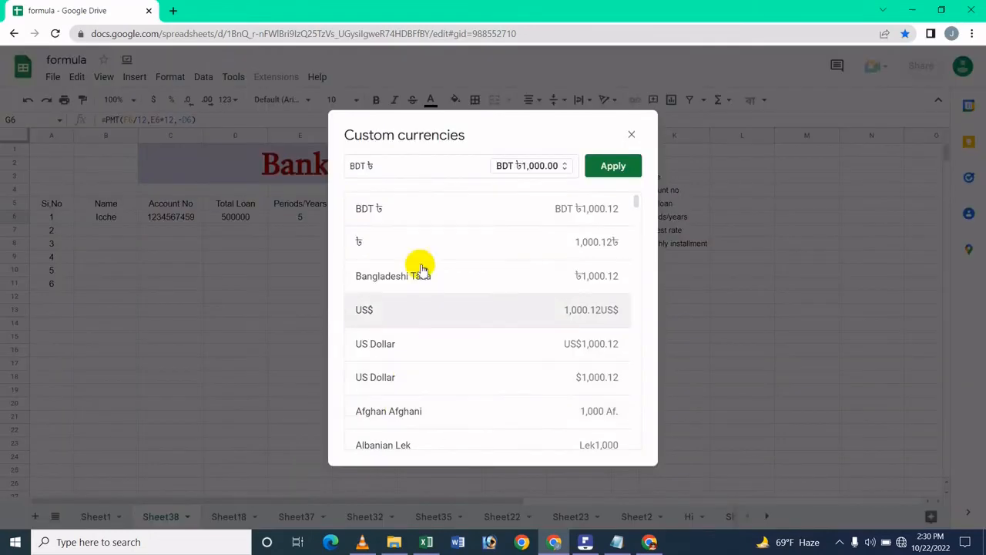
click(434, 293)
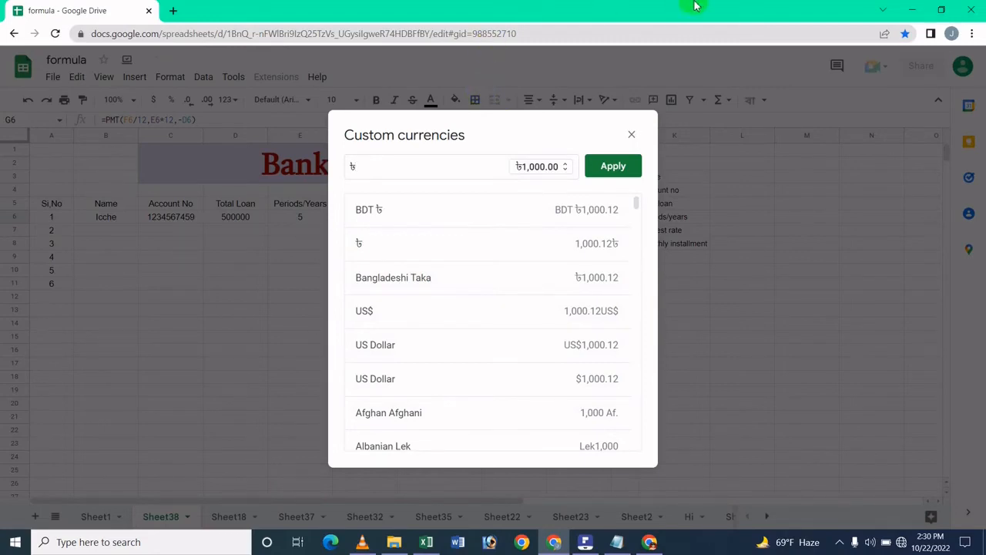
click(529, 168)
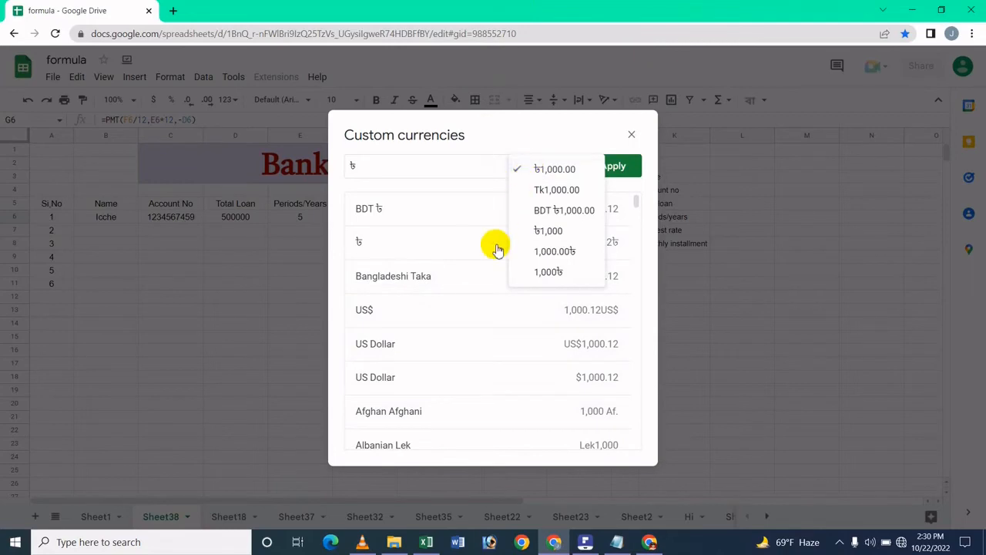
click(553, 137)
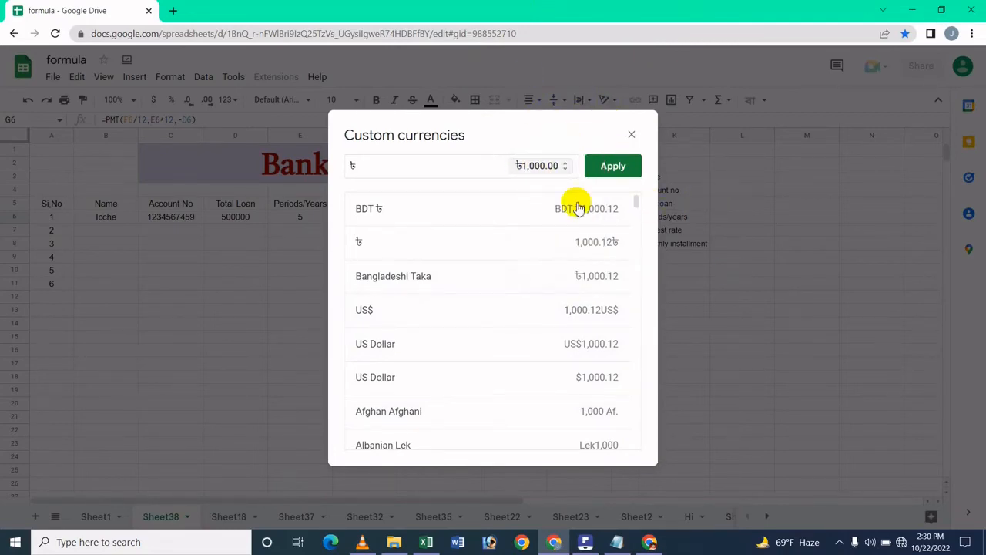
click(530, 165)
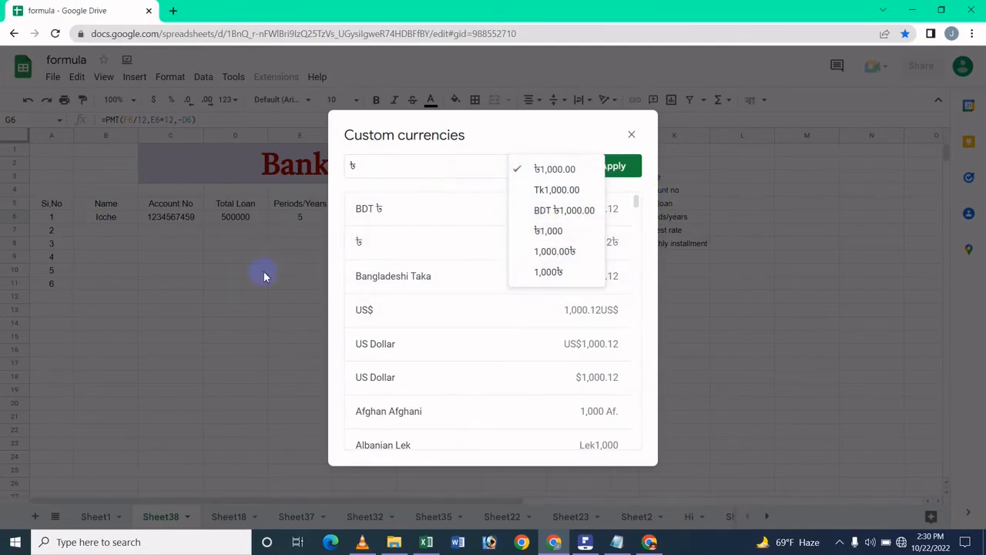
click(538, 208)
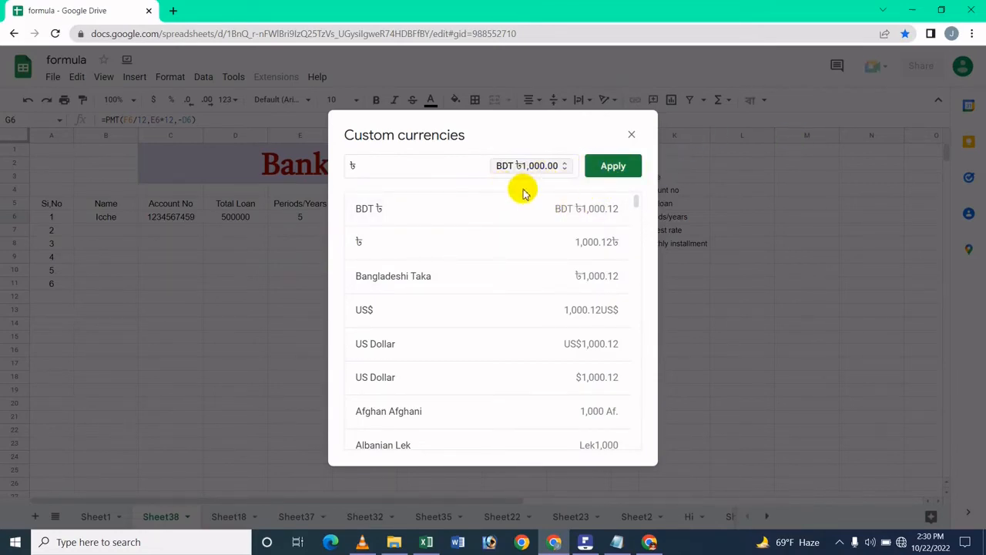
click(604, 164)
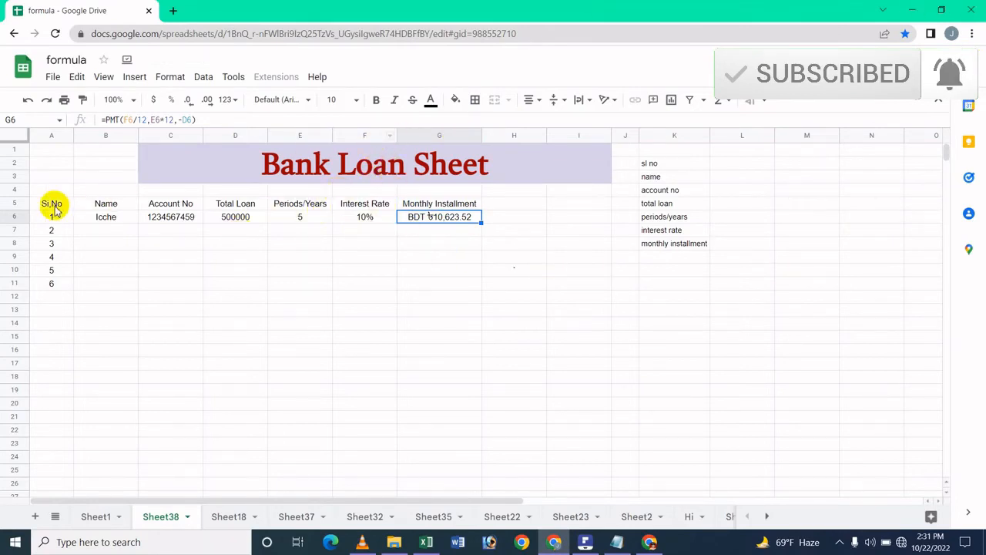
Enter the second customer's name in cell B7 and the account number in cell C7
click(117, 229)
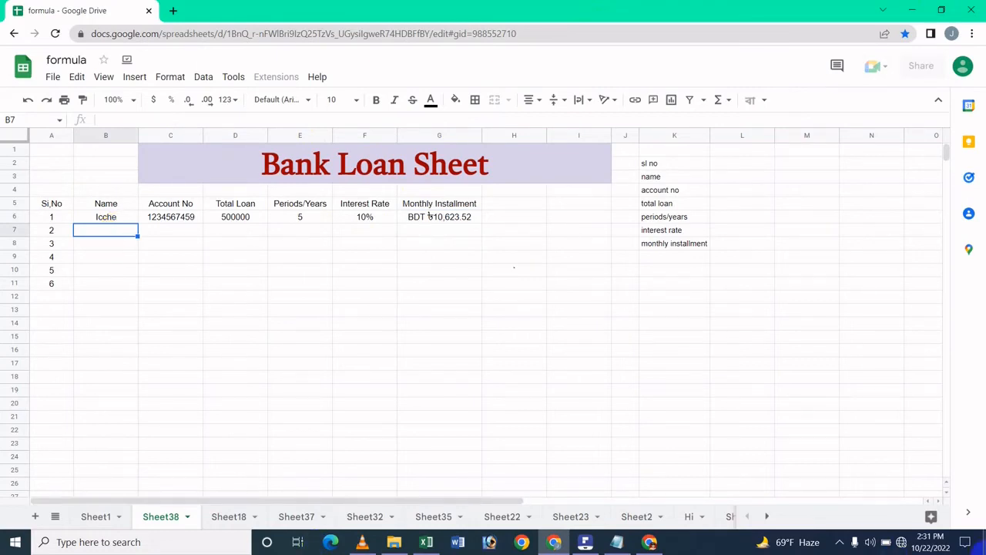
text(Liza)
key(Tab)
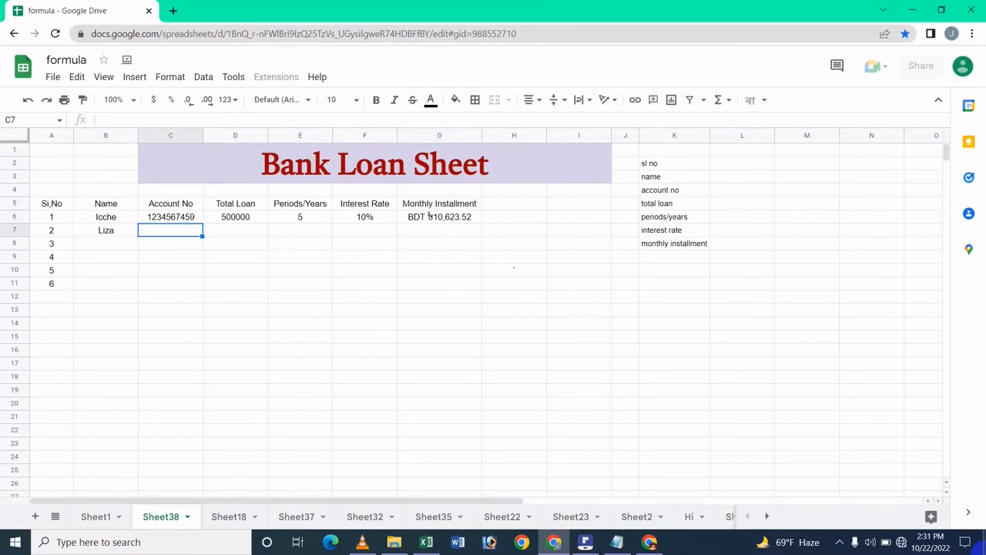
text(173)
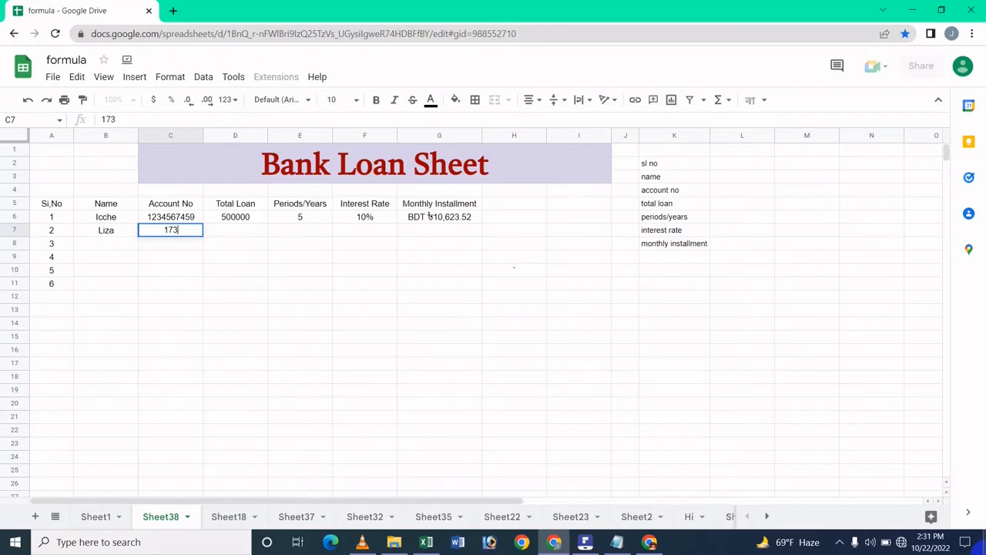
text(5826952)
key(Return)
Enter a total loan of 600000 in cell D7 and a period of 10 years in cell E7
key(Right)
key(Up)
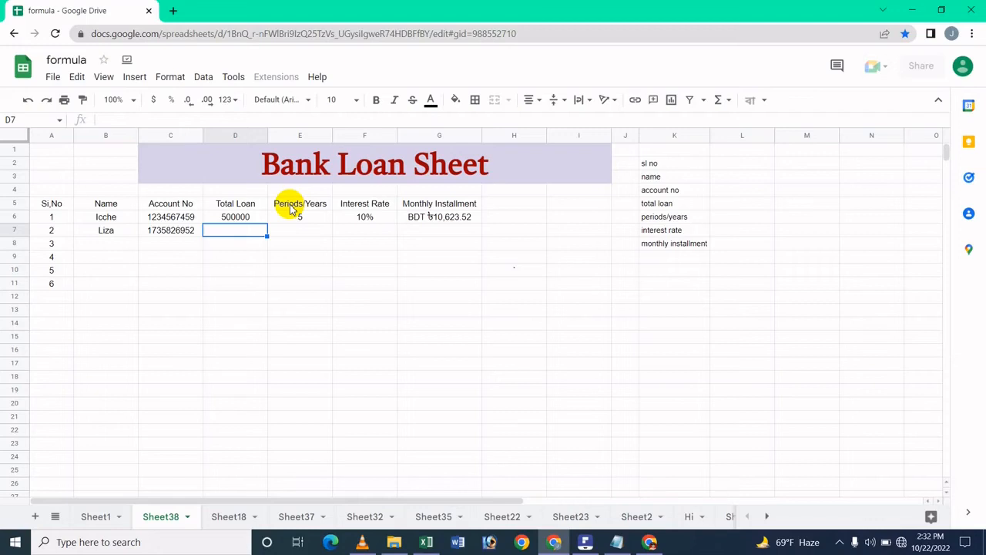
text(600000)
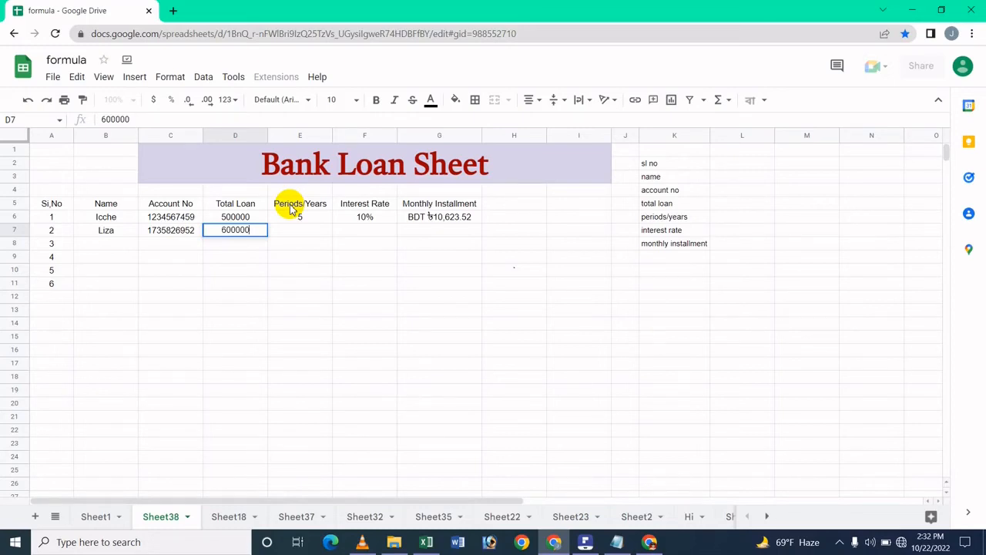
key(Tab)
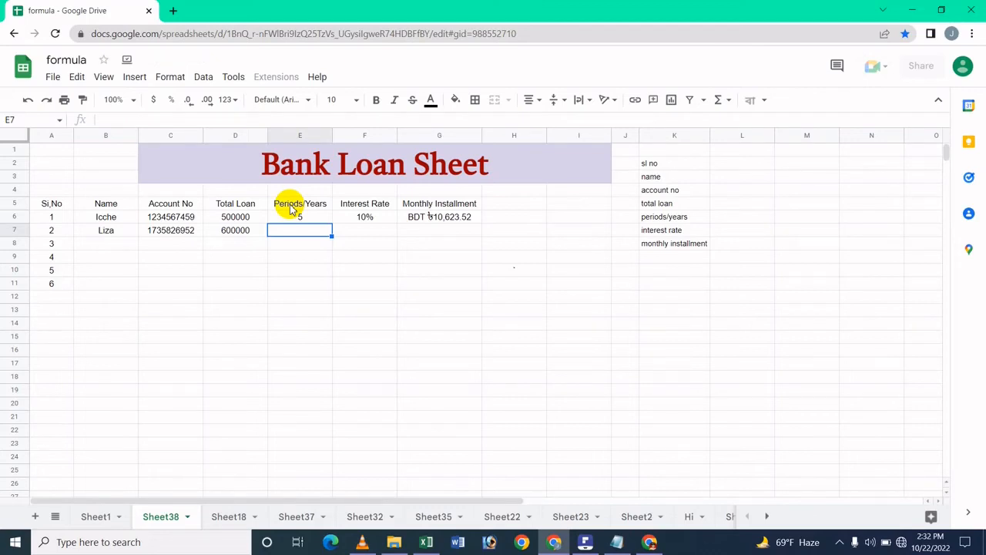
text(10)
key(Tab)
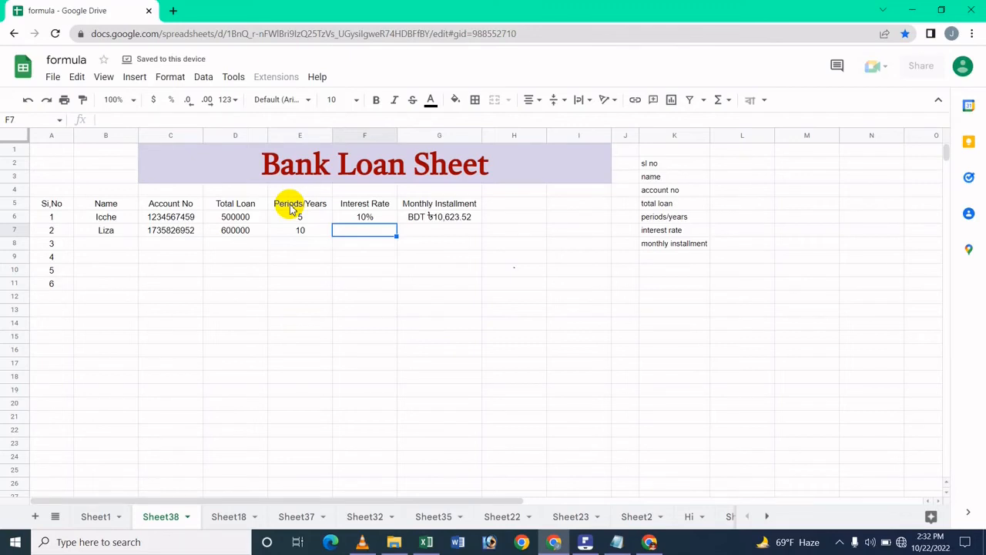
Enter an interest rate of 20% in cell F7
text(20)
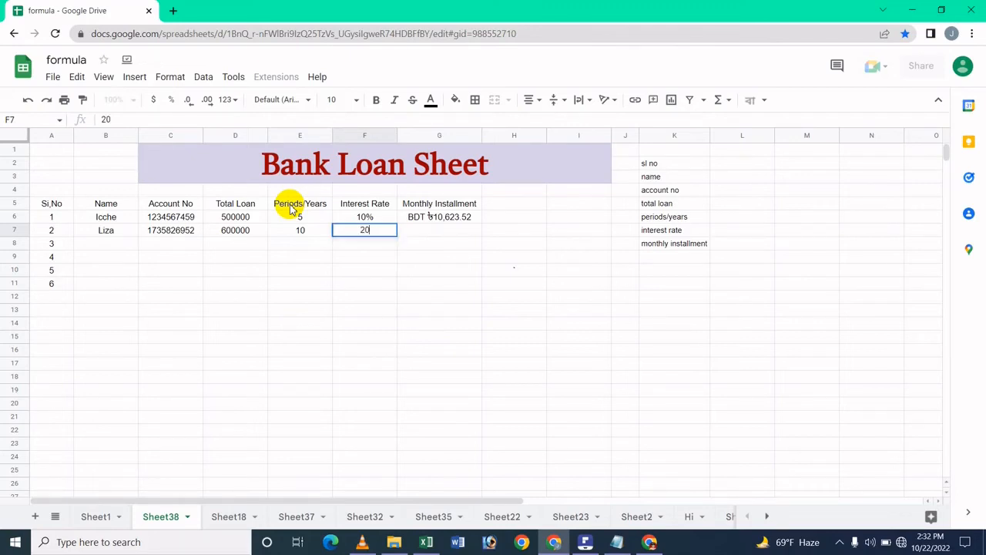
text(%)
key(BackSpace)
text(%)
key(Return)
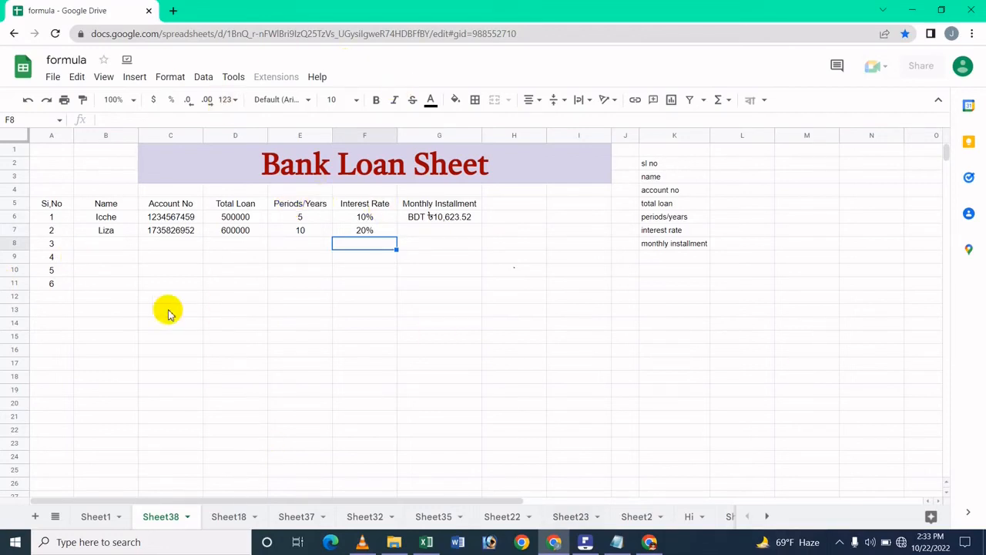
Fill the PMT formula from cell G6 down through cell G10
click(463, 220)
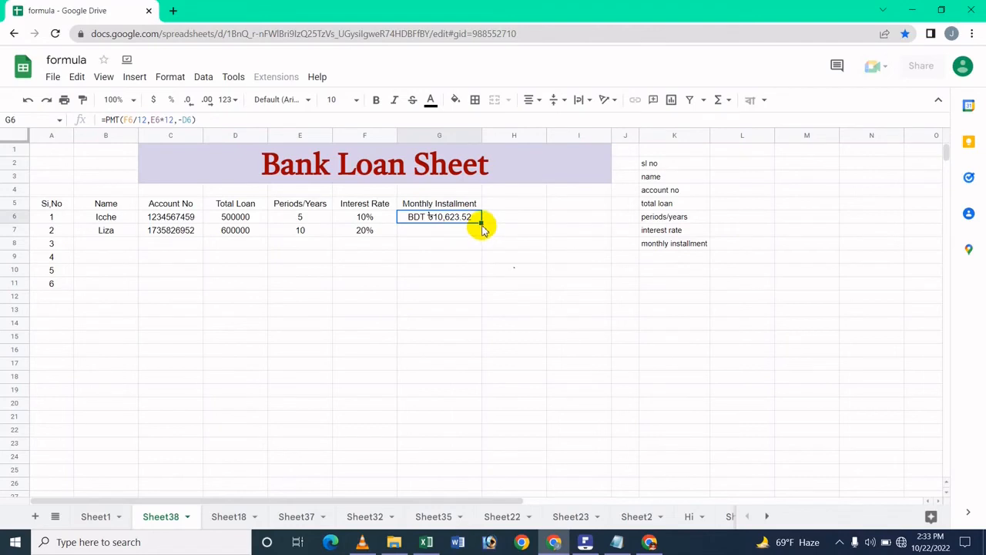
drag(481, 224, 478, 276)
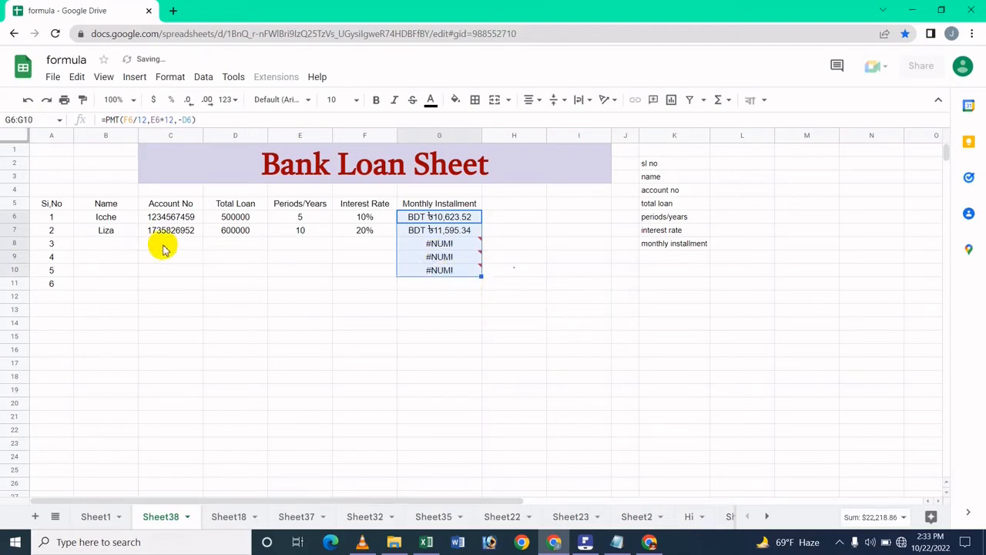
click(355, 282)
mouse_move(465, 283)
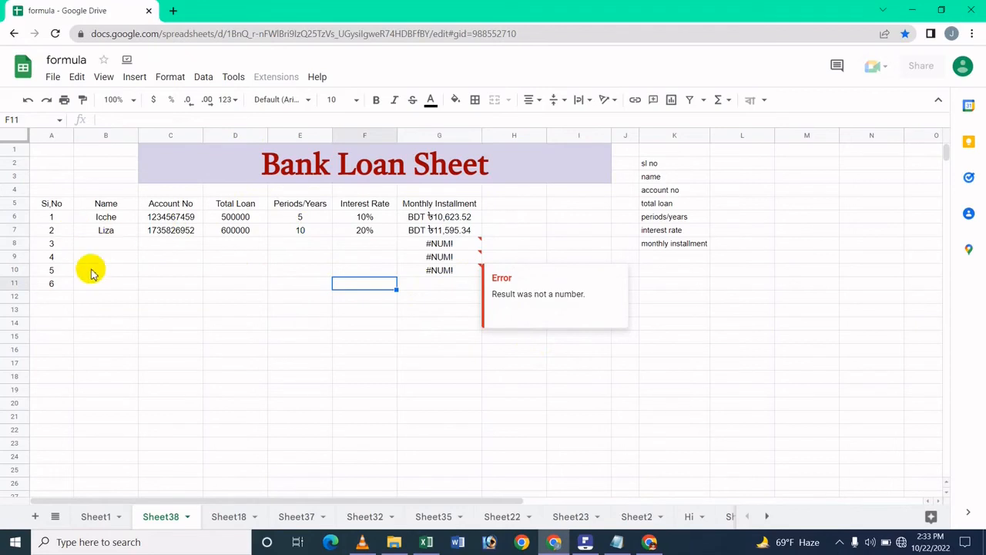
Enter the third customer's name in cell B8, with only its first letter capitalized
click(129, 245)
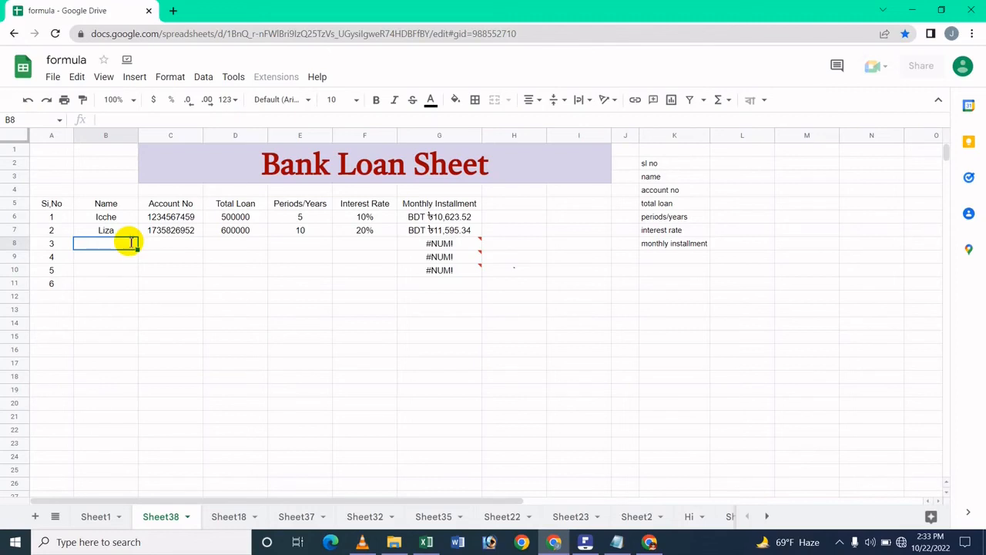
text(JAsim)
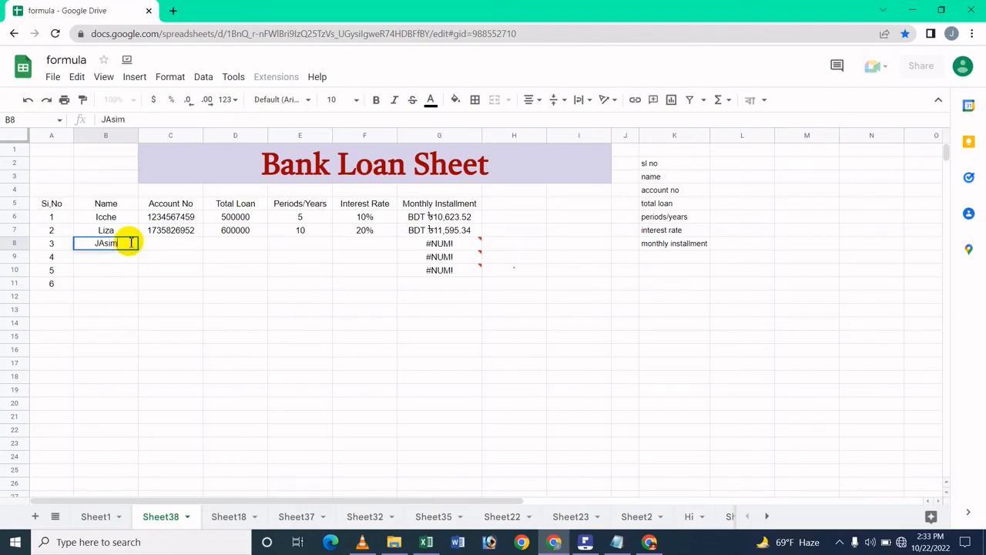
key(BackSpace)
key(BackSpace)
key(BackSpace)
key(BackSpace)
key(BackSpace)
text(Jasim)
key(Tab)
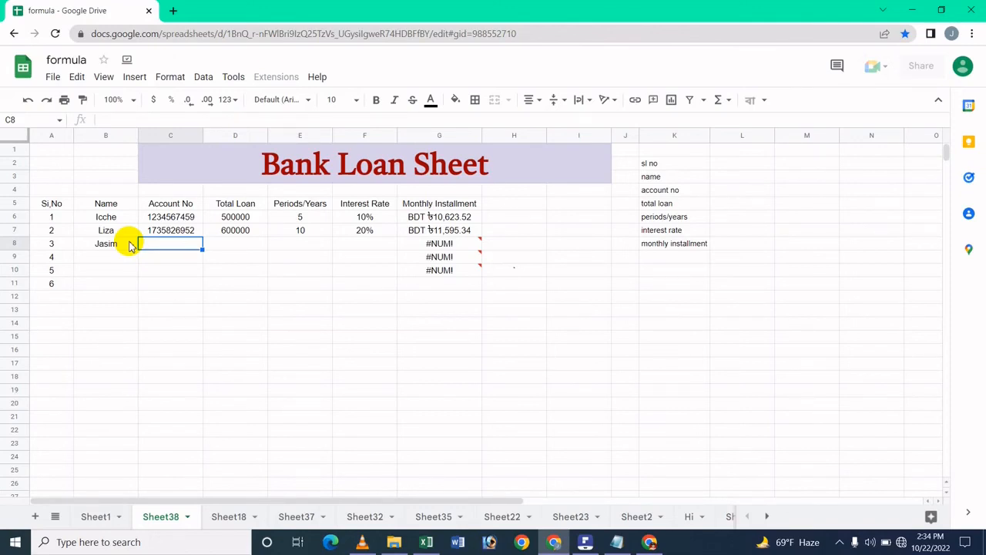
Enter the third customer's account number in cell C8, keeping it to ten digits
text(1675)
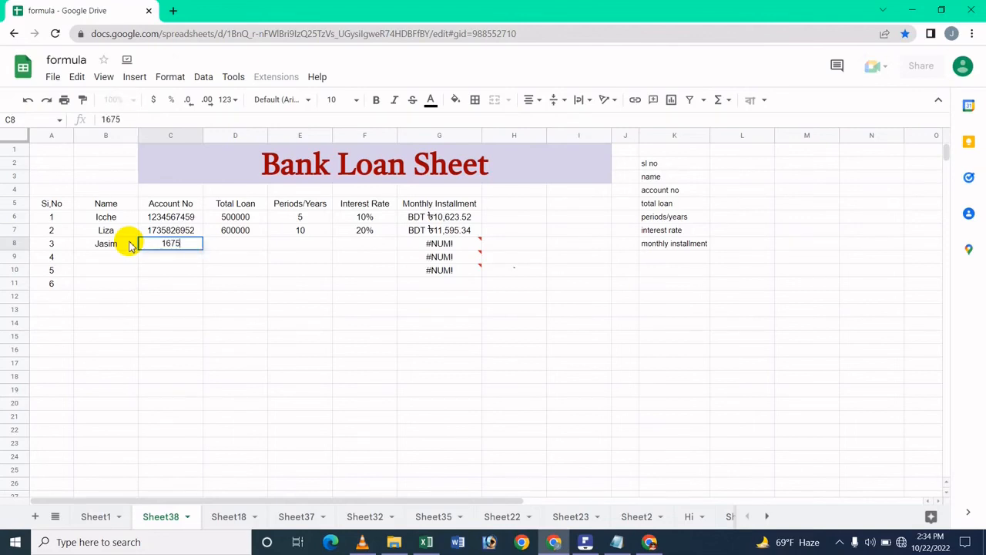
text(2834523)
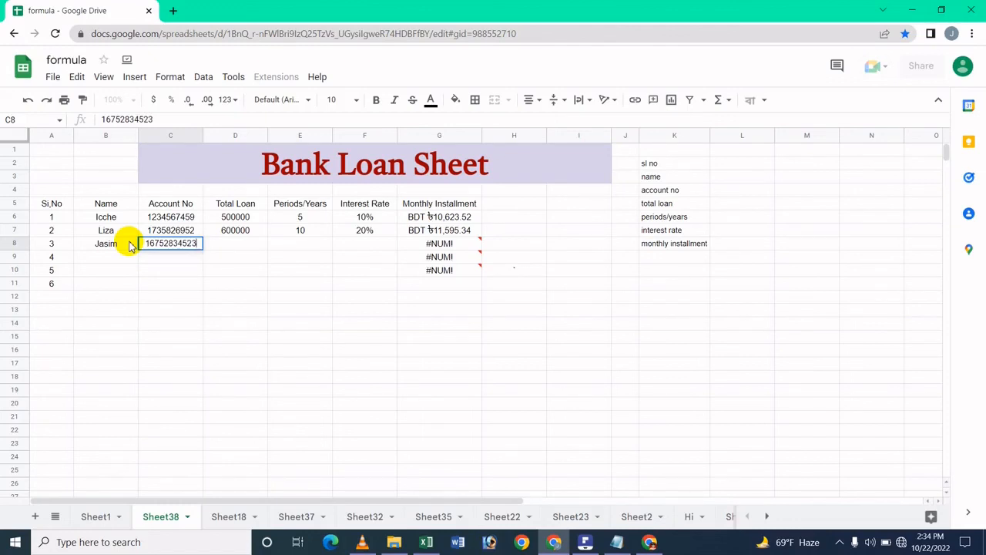
key(Return)
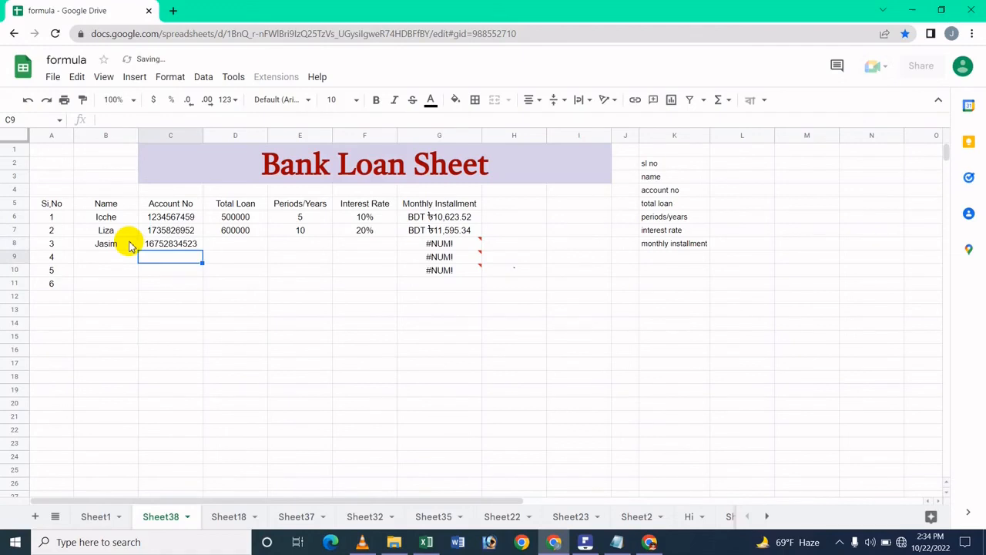
key(Up)
key(Return)
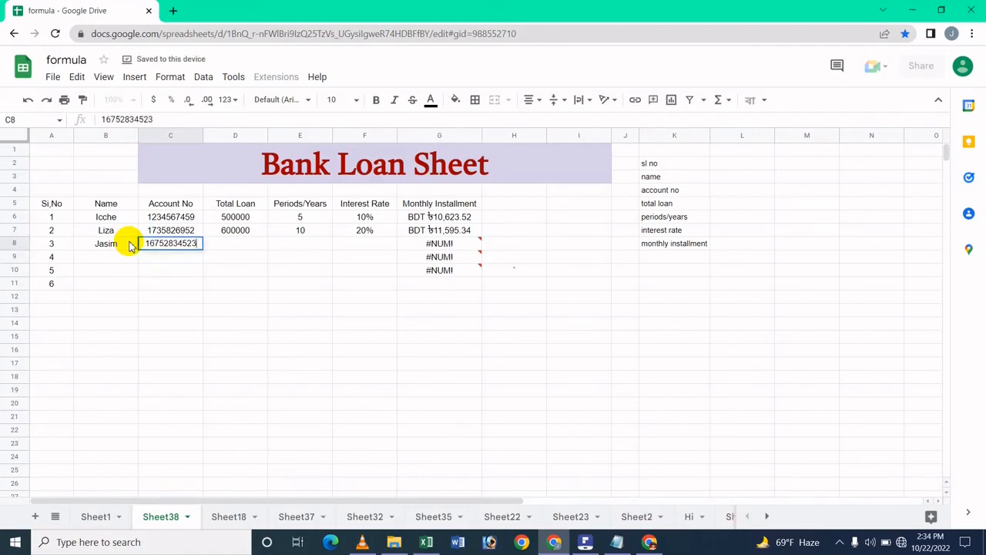
key(BackSpace)
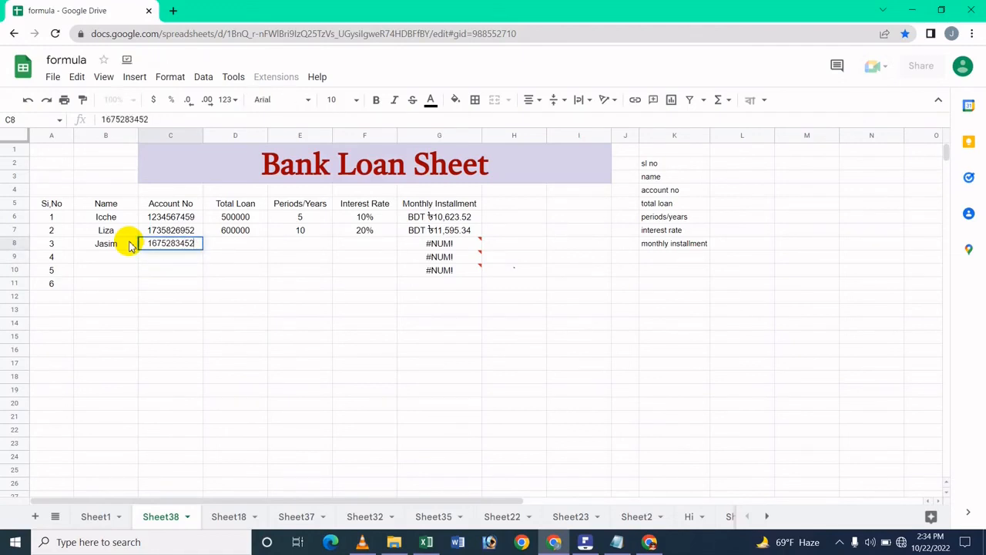
key(Return)
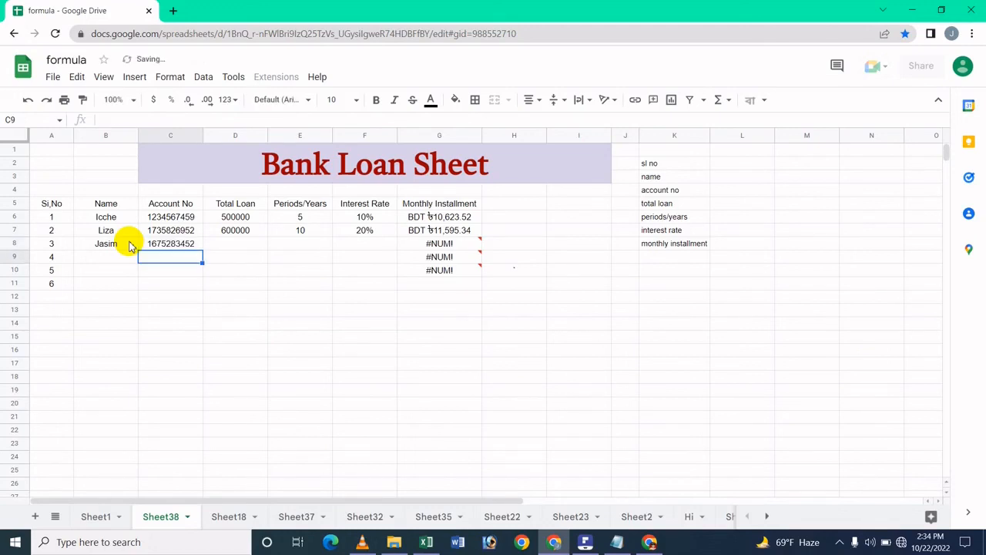
Enter a total loan of 1000000 in cell D8 for the third customer
key(Right)
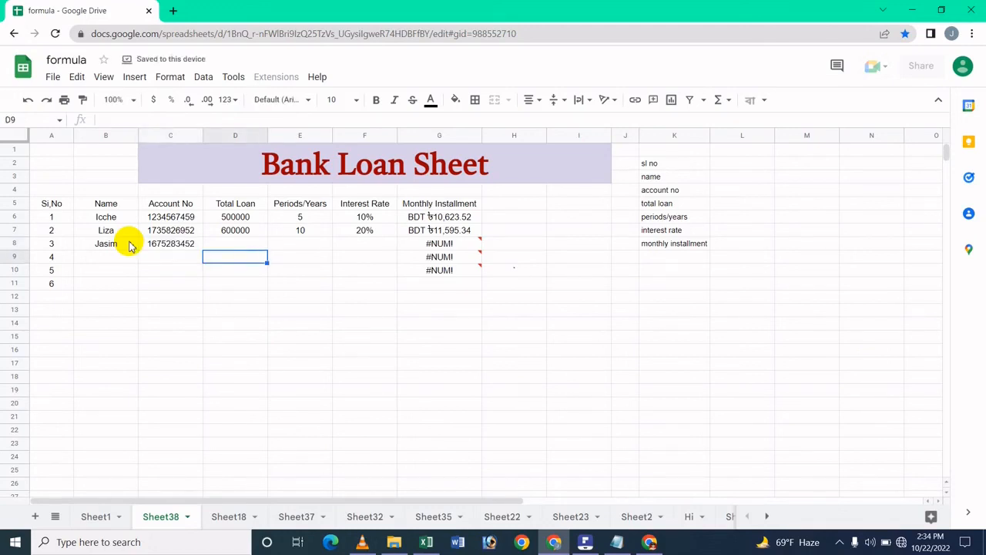
key(Up)
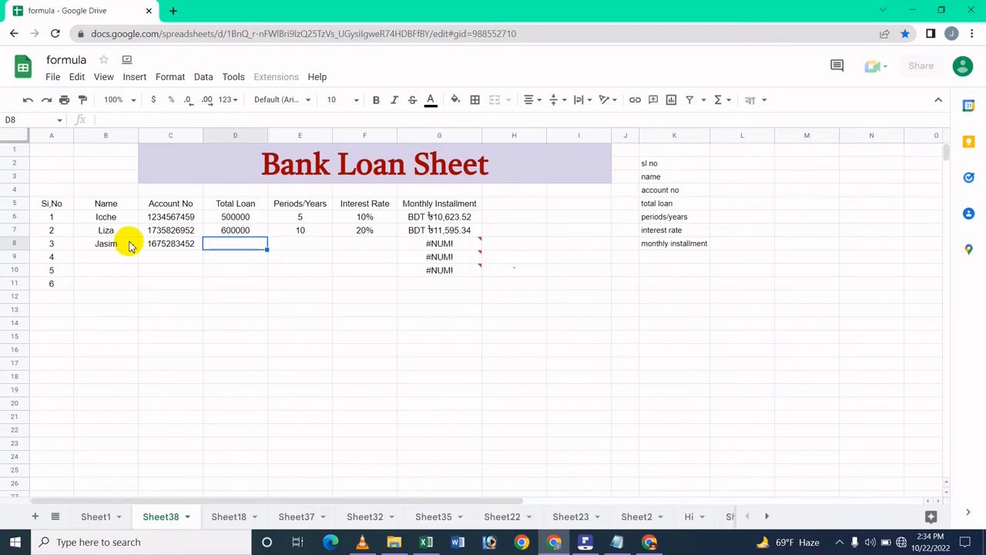
text(1)
text(000000)
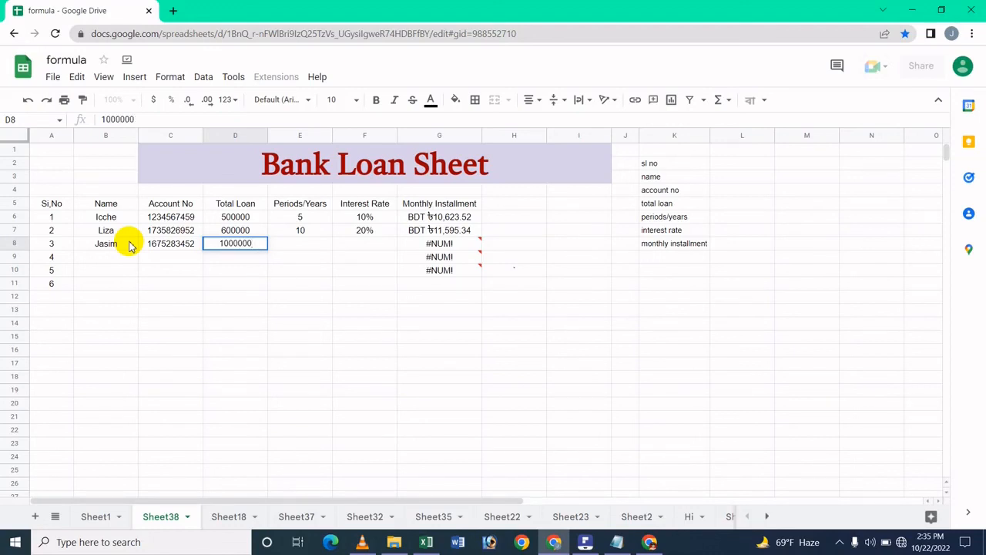
key(Return)
Enter a period of 15 years in cell E8 and an interest rate of 30% in cell F8
key(Right)
key(Up)
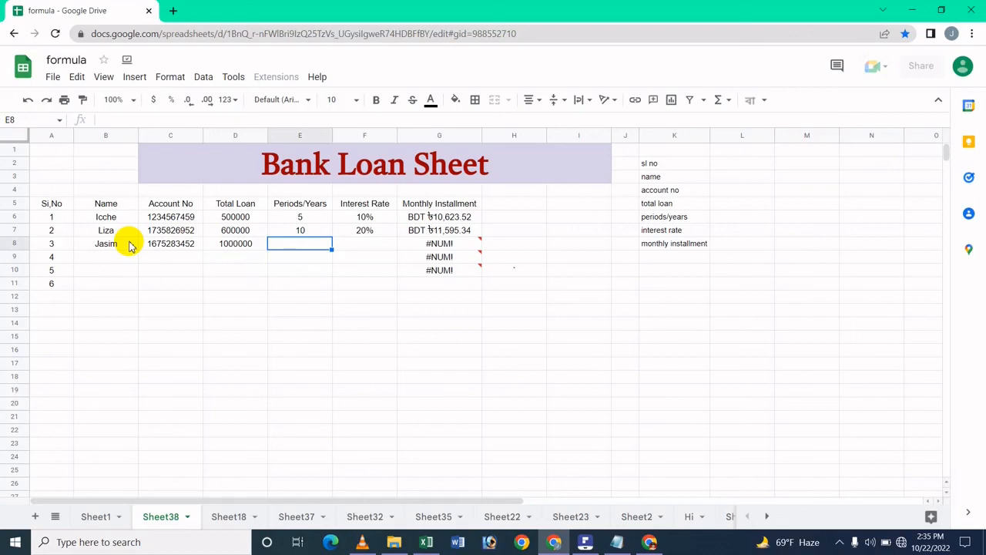
text(15)
key(Tab)
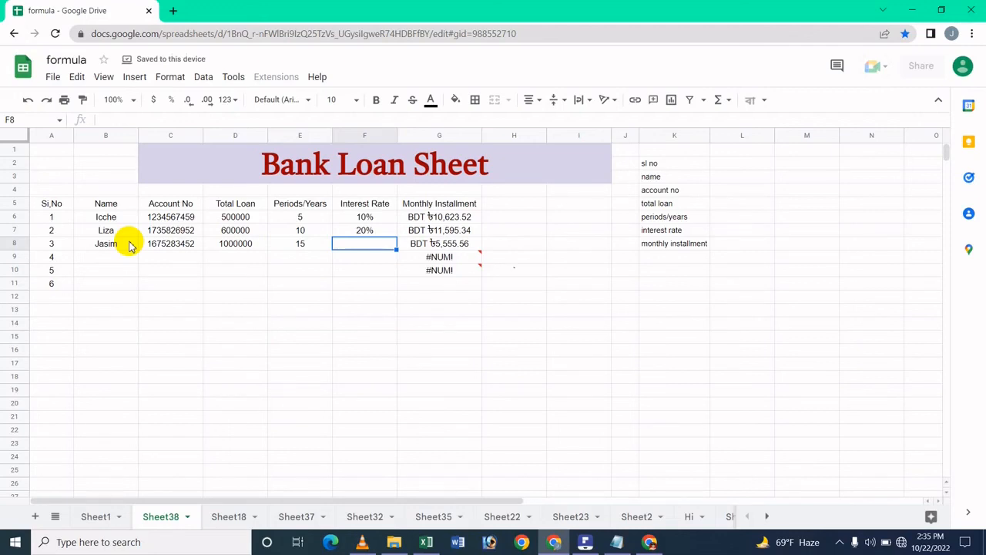
text(30)
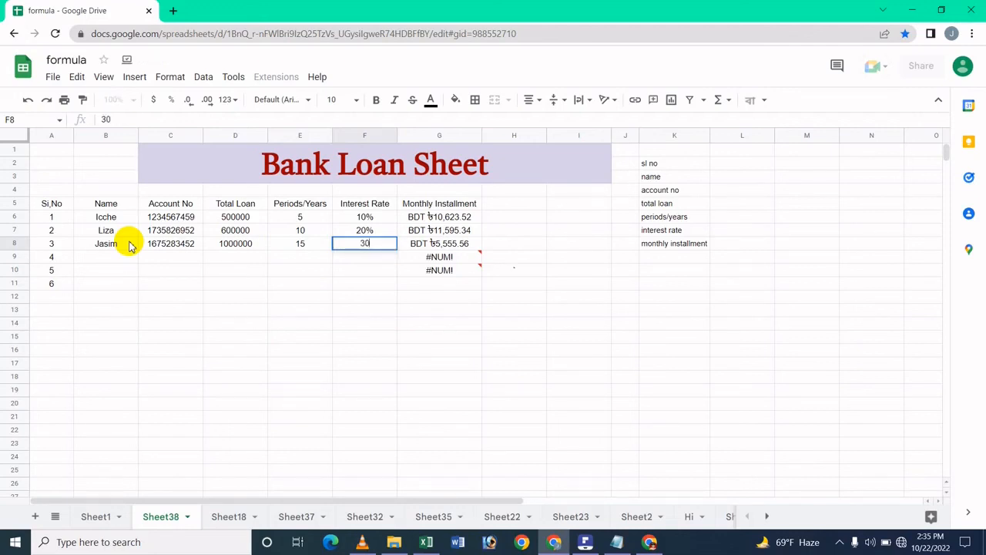
text(%)
key(Return)
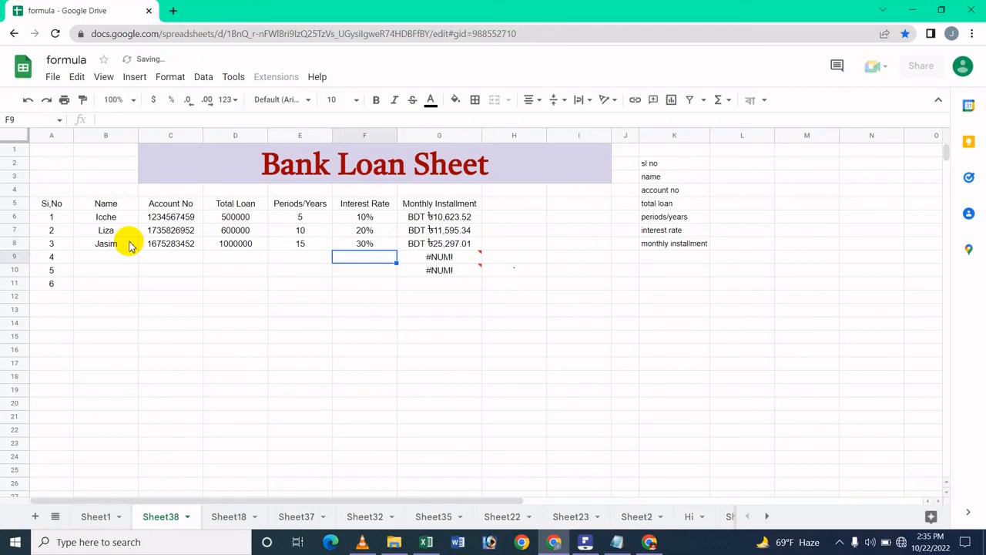